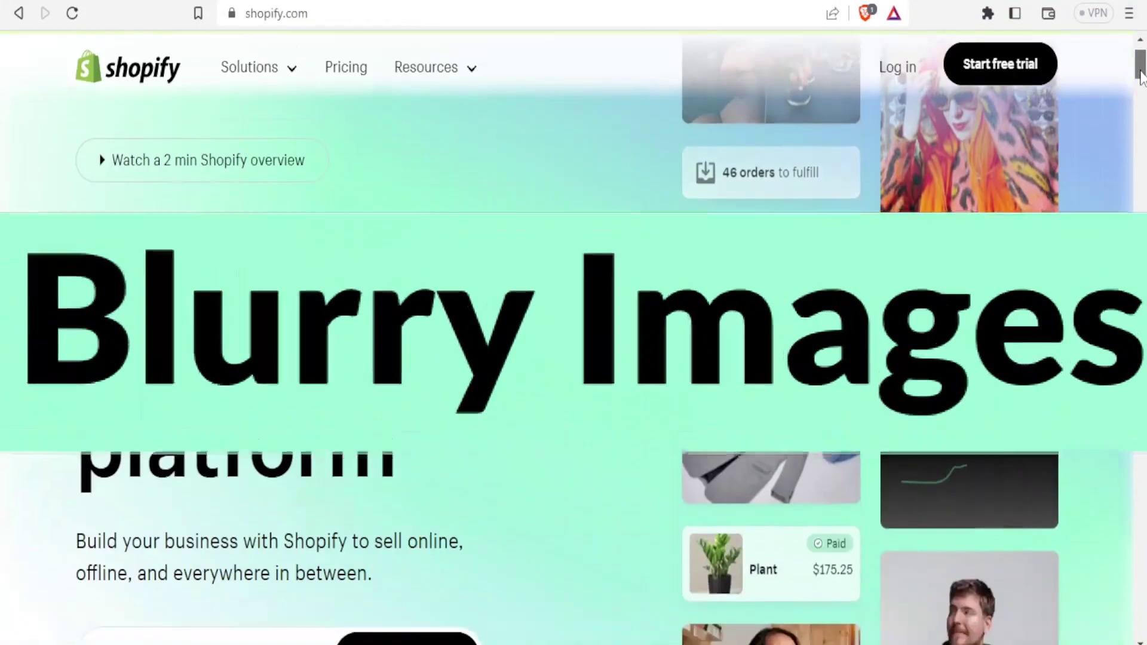
Log in on shopify.com, enter My Store and list its products (Njosh cards, TOY CARS)
mouse_move(1141, 72)
mouse_down()
mouse_move(1141, 98)
mouse_move(1142, 72)
mouse_up()
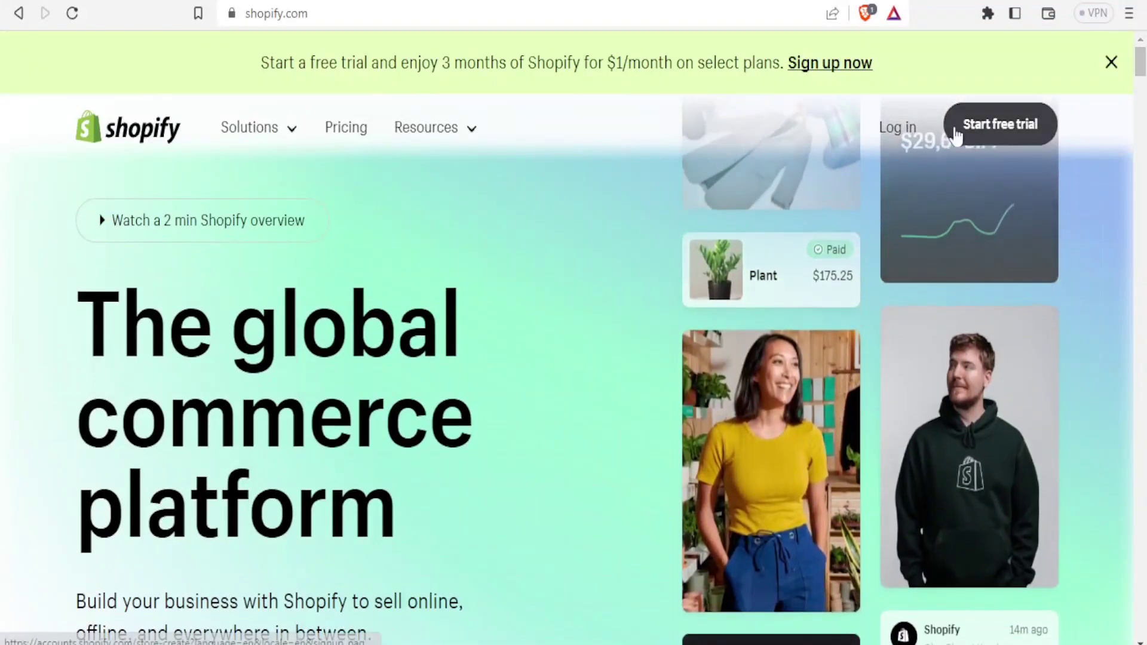
click(897, 133)
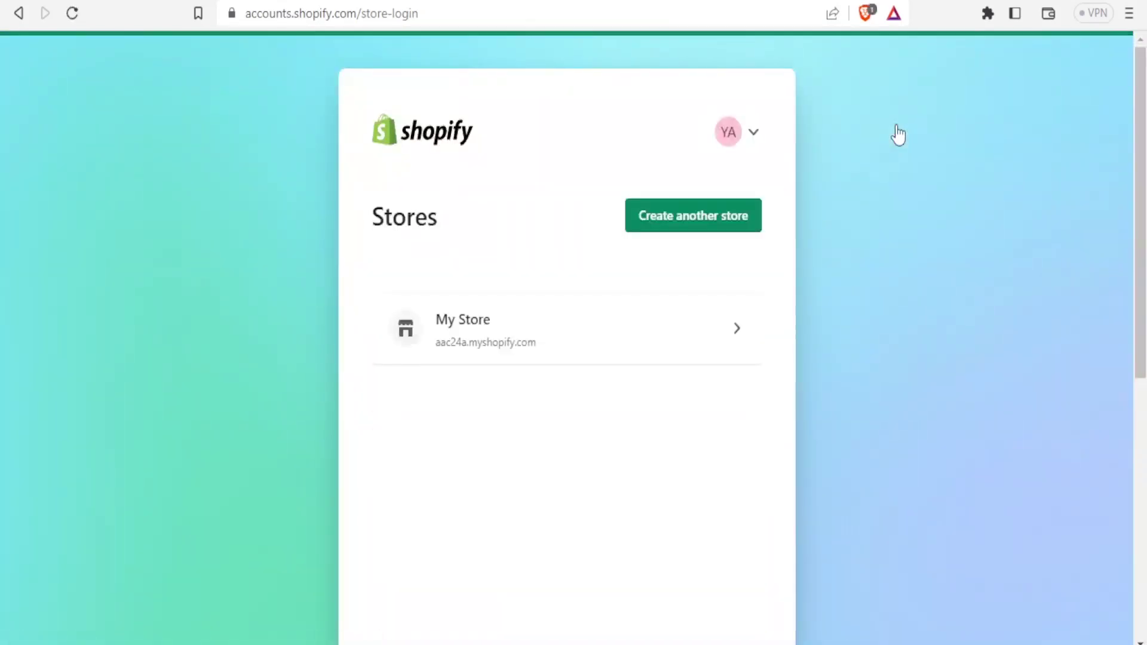
click(485, 328)
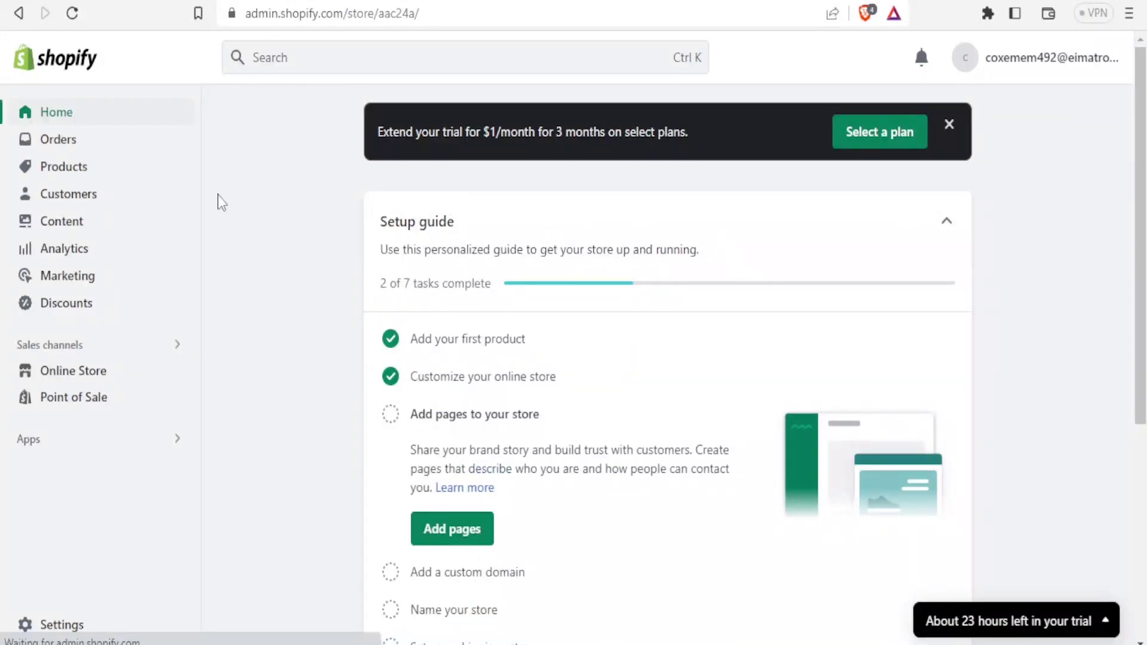
click(85, 170)
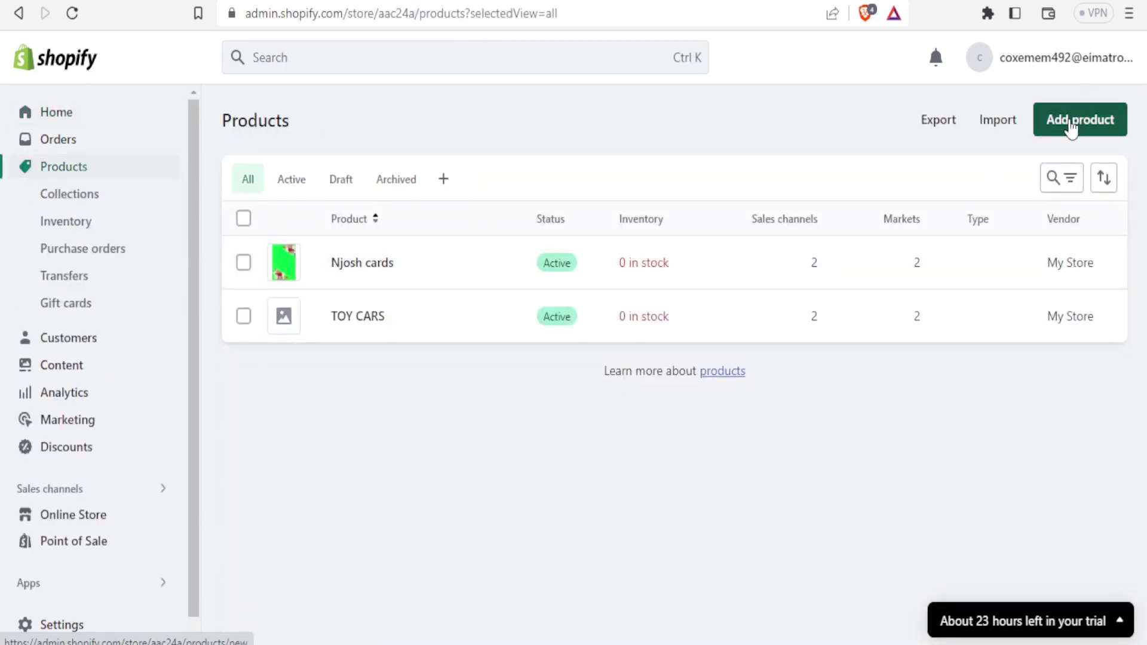
Create a new product titled and described 'Weaver nest'
click(1072, 123)
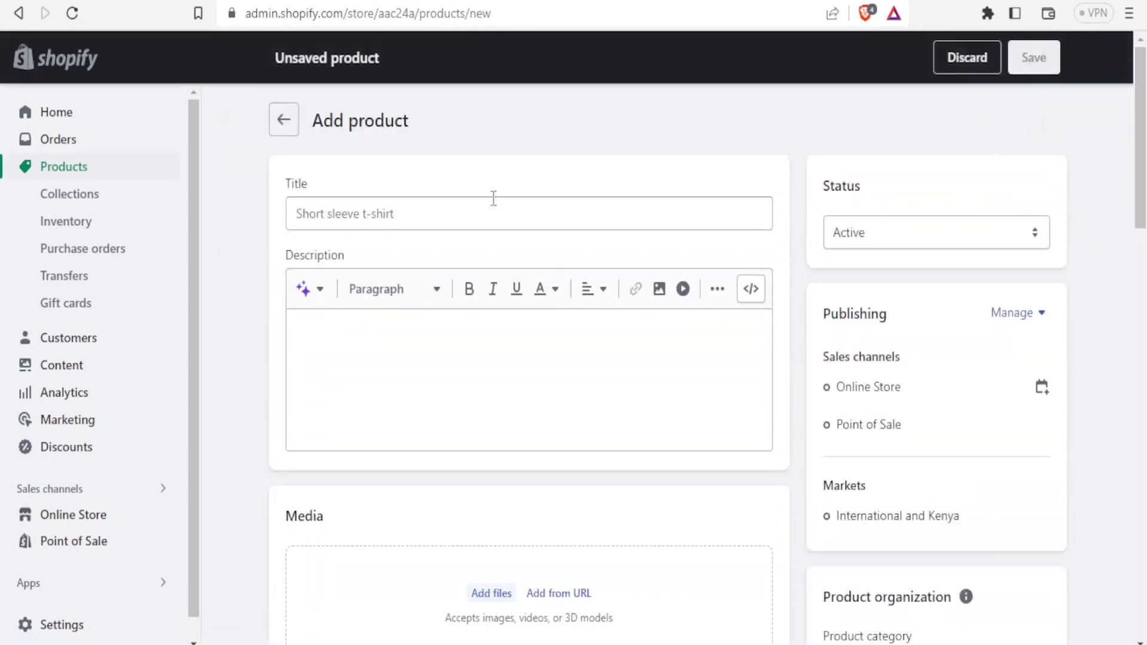
click(468, 216)
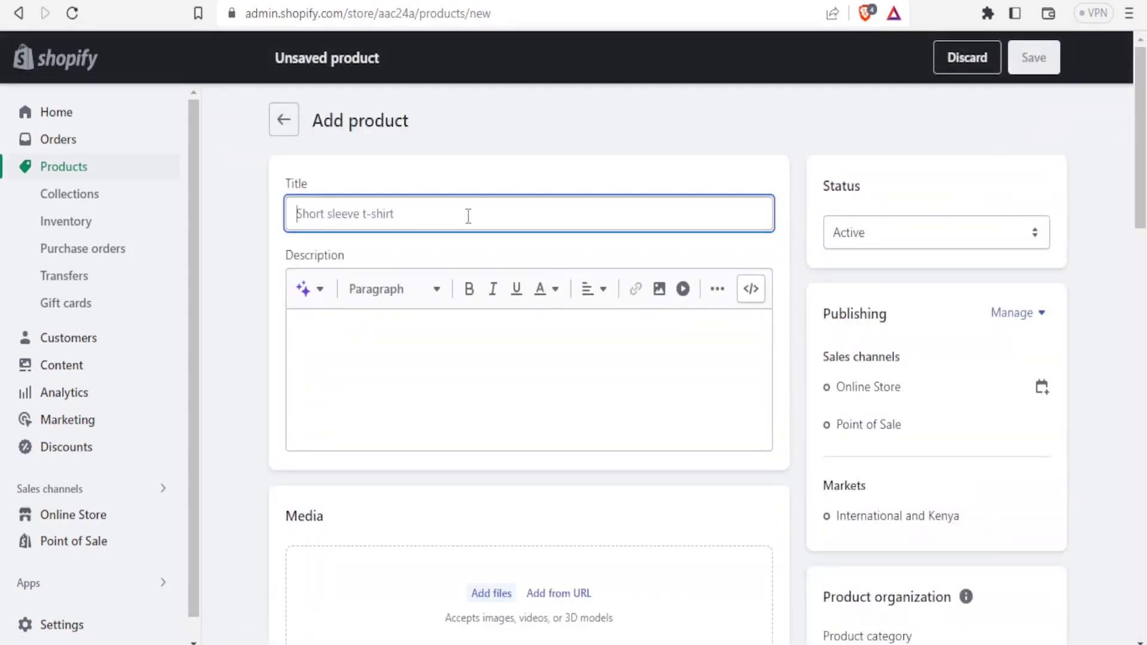
text(Weaver nest)
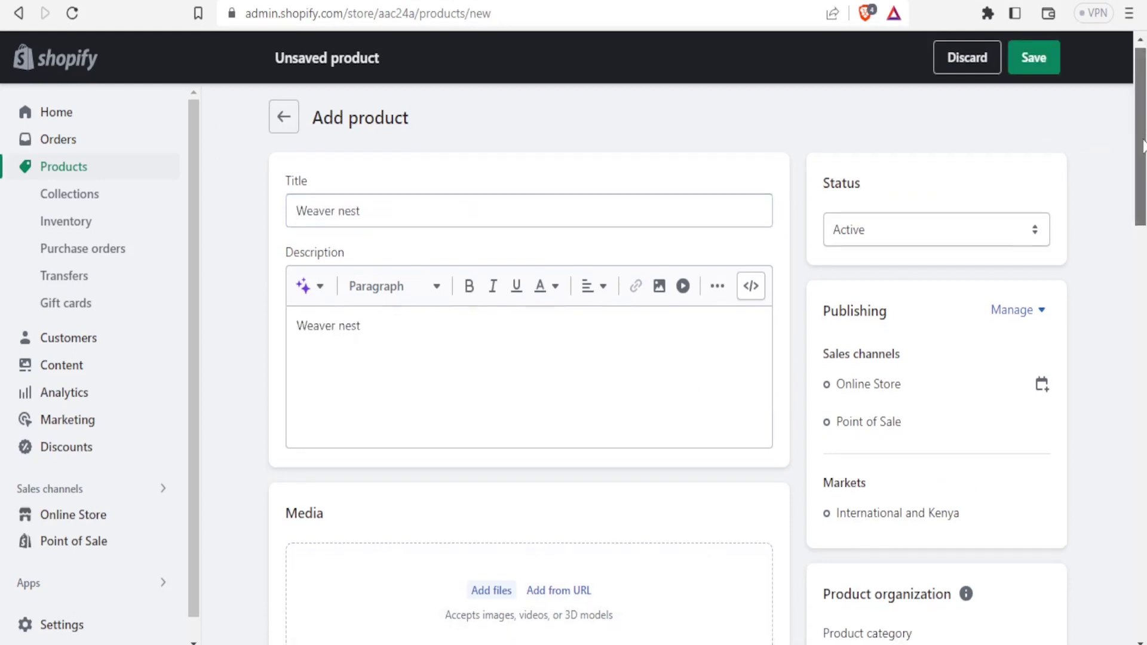
scroll(806, 246, down, 5)
scroll(501, 445, up, 2)
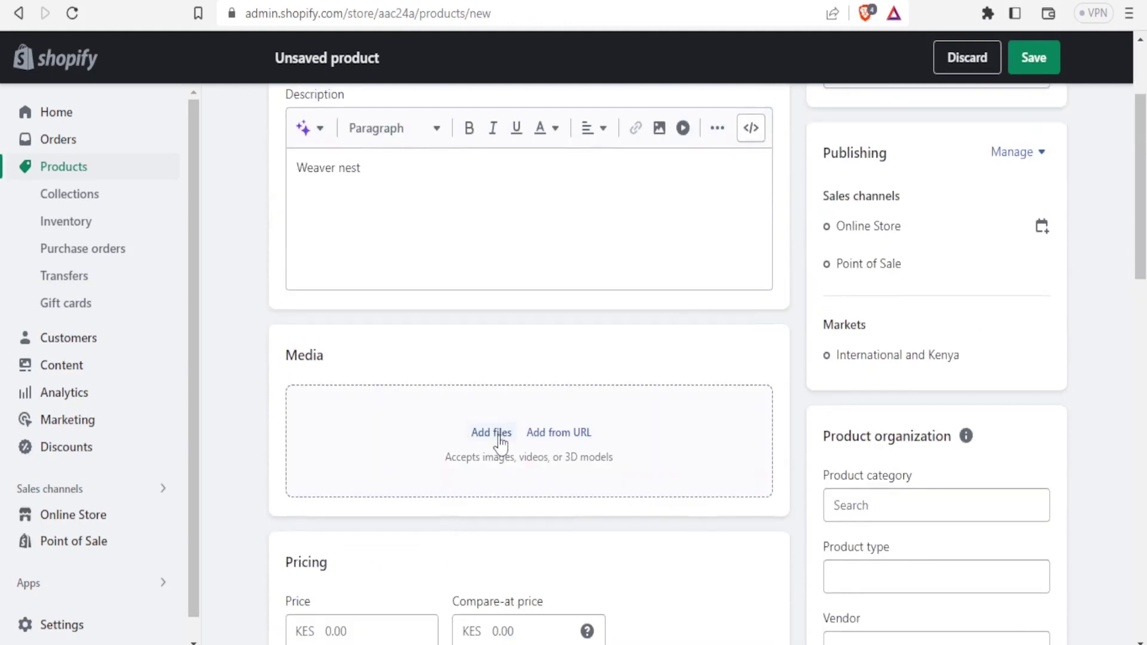
Upload the yellow weaver bird gif from the Desktop as the product's media
click(502, 433)
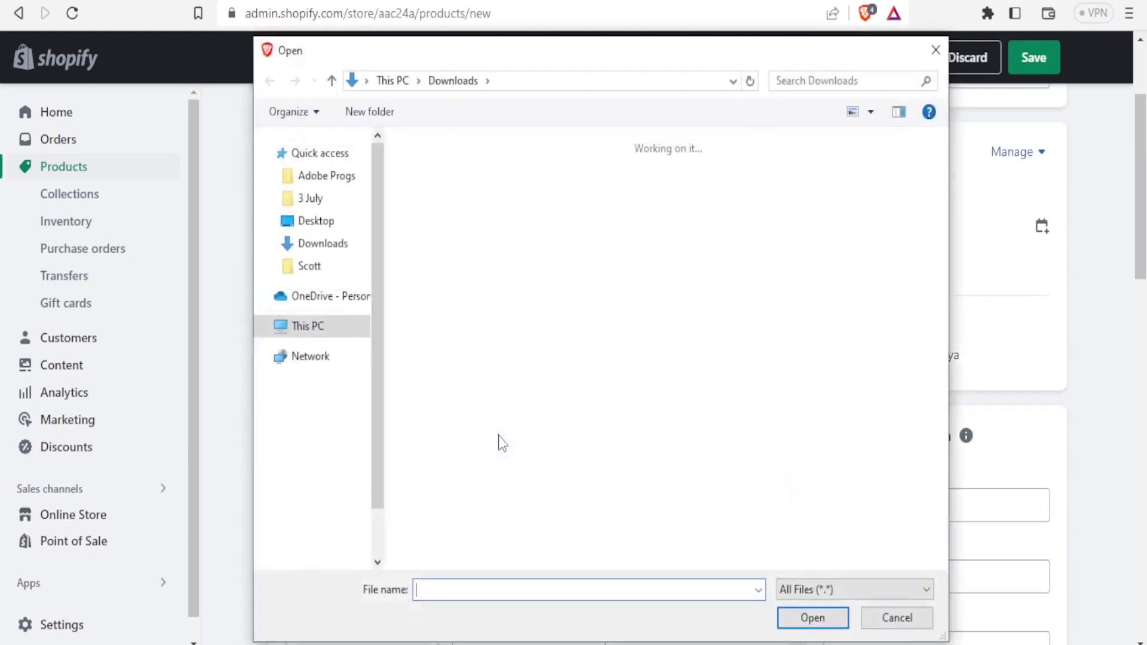
click(316, 336)
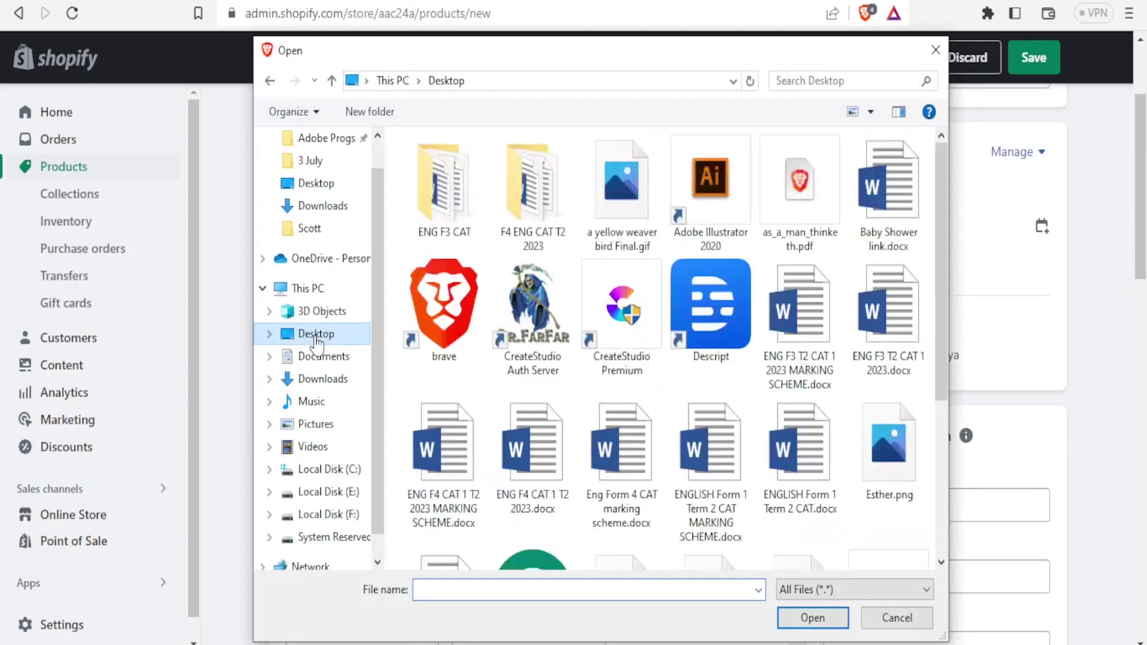
click(619, 222)
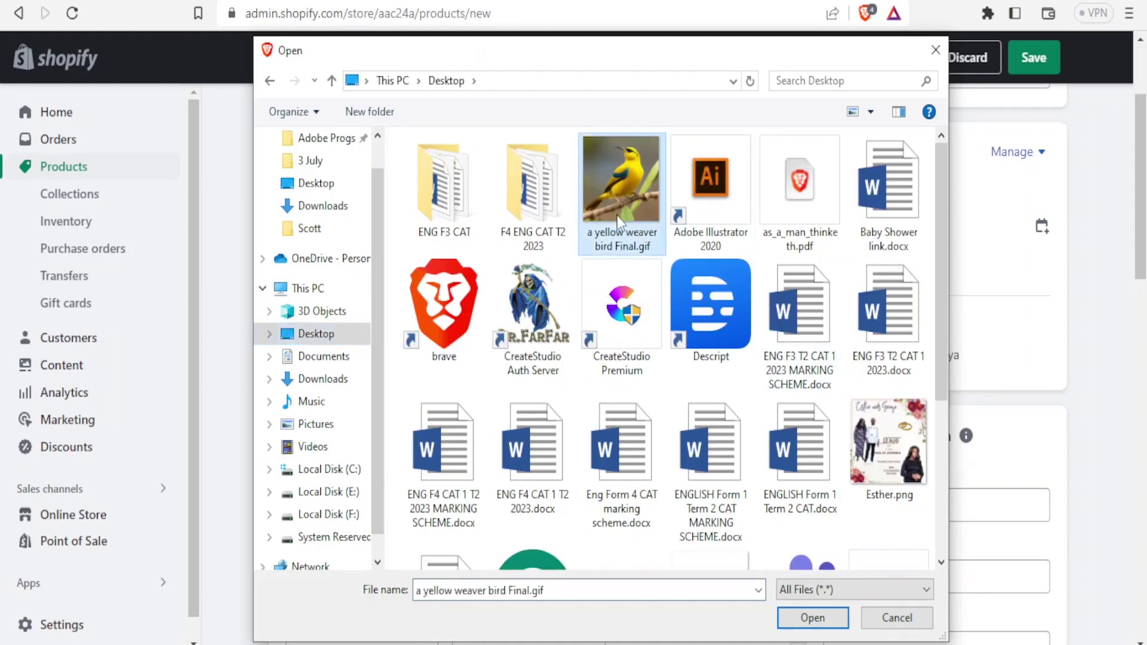
click(811, 618)
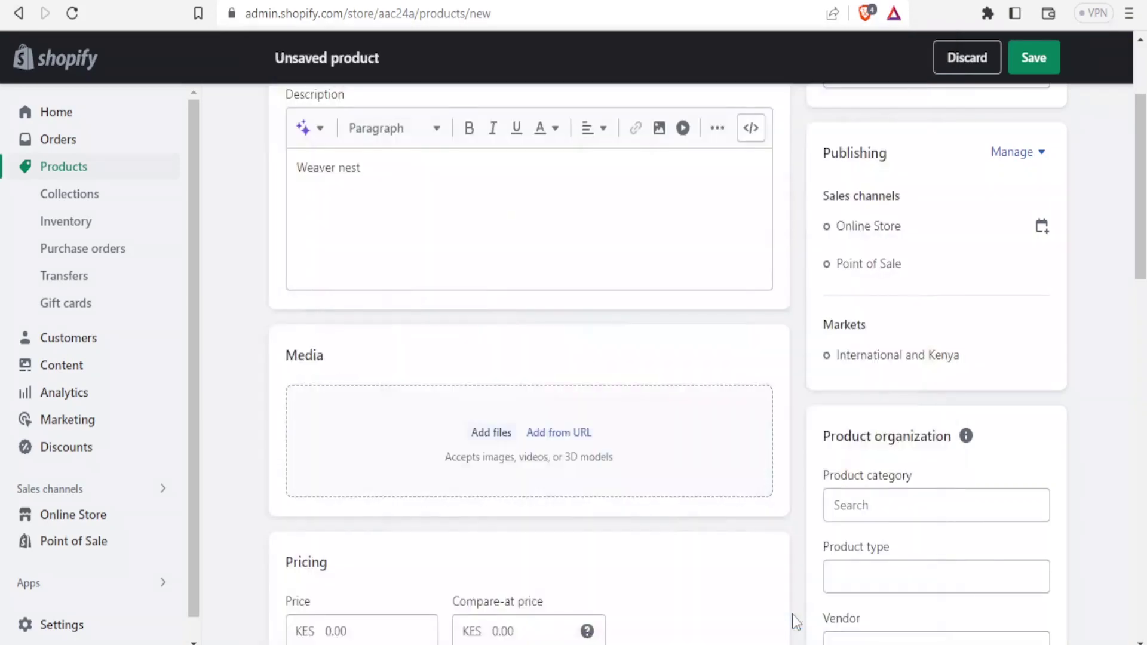
scroll(1142, 263, down, 2)
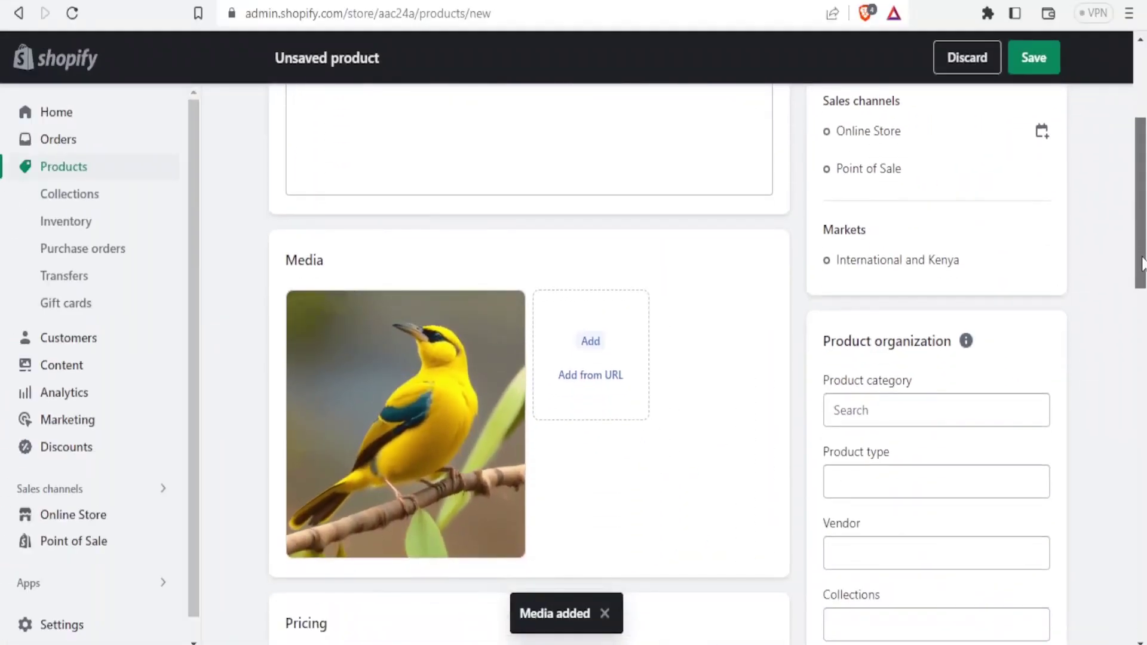
scroll(1143, 263, down, 1)
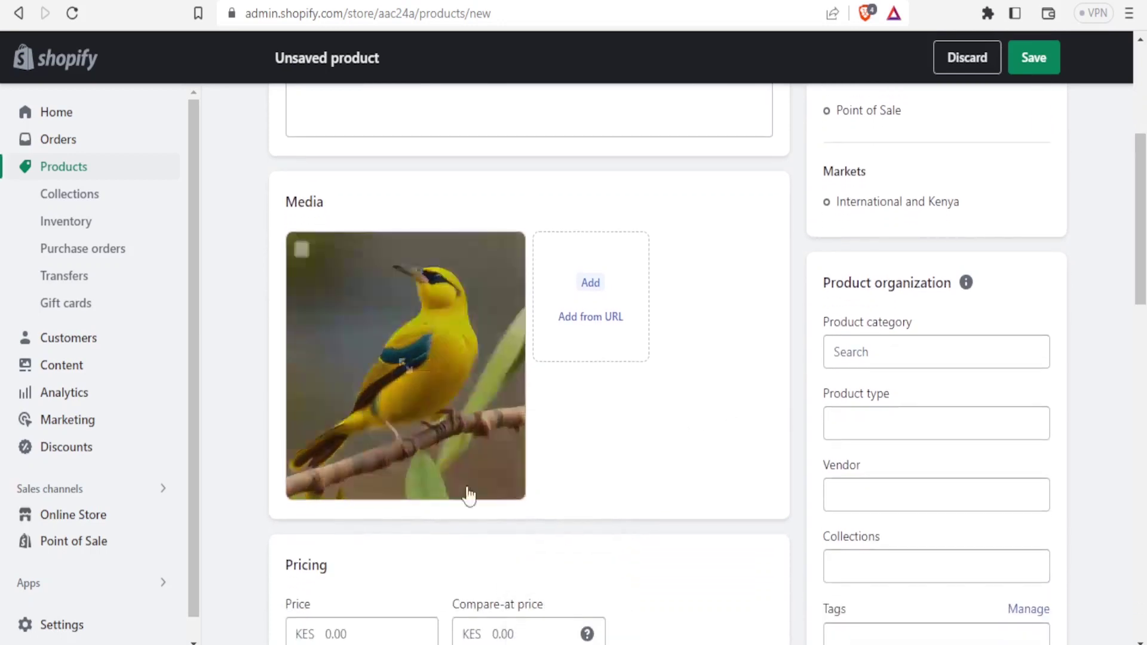
View the bird image full-size at 512 × 512px and open the gif file's Properties on the desktop
click(430, 425)
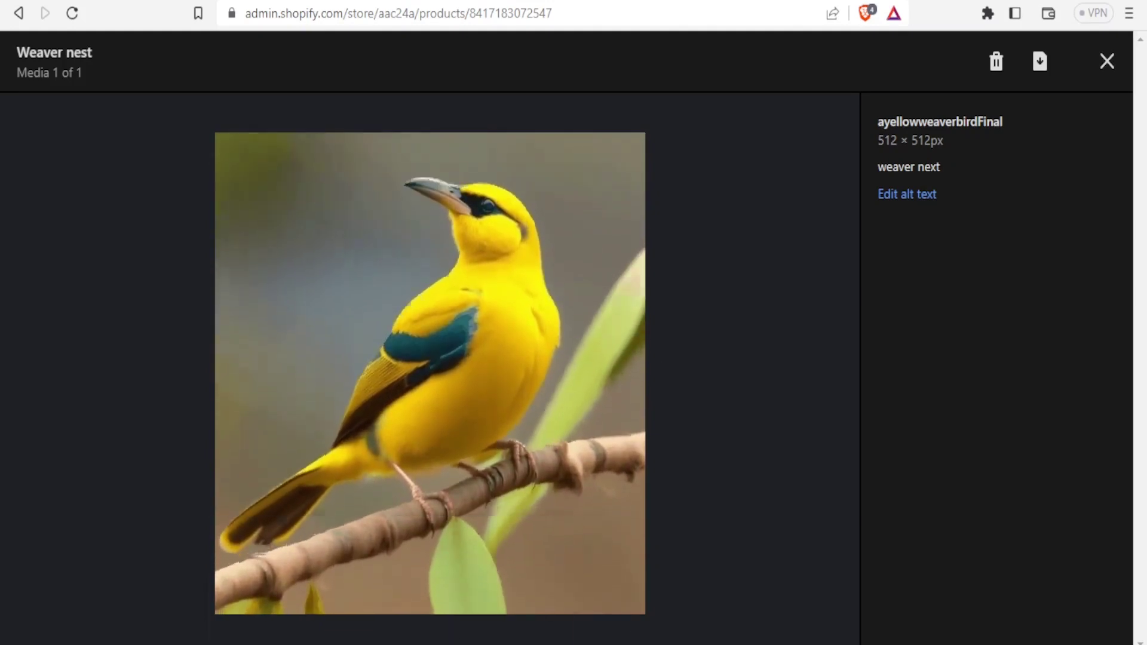
mouse_move(391, 644)
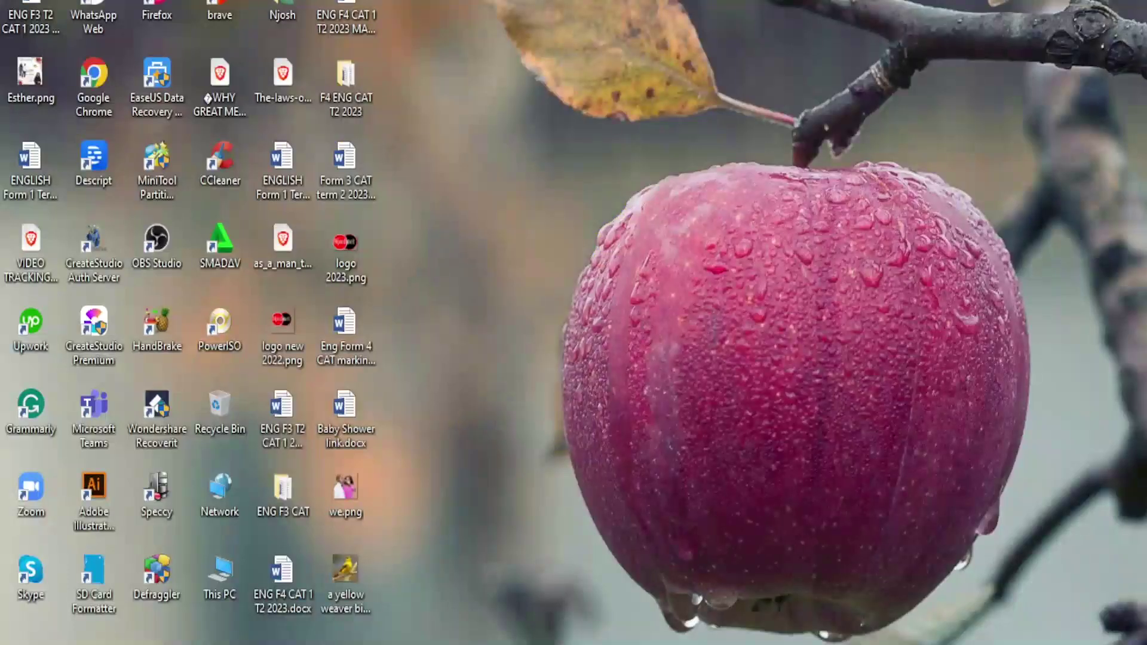
click(353, 564)
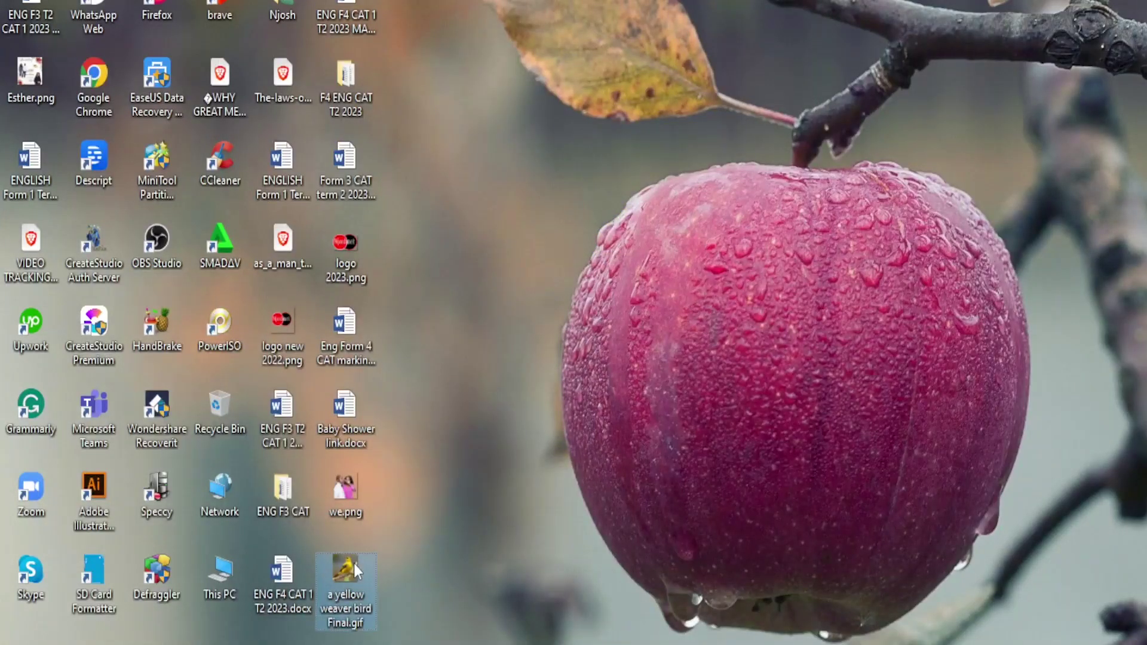
right_click(345, 592)
click(396, 640)
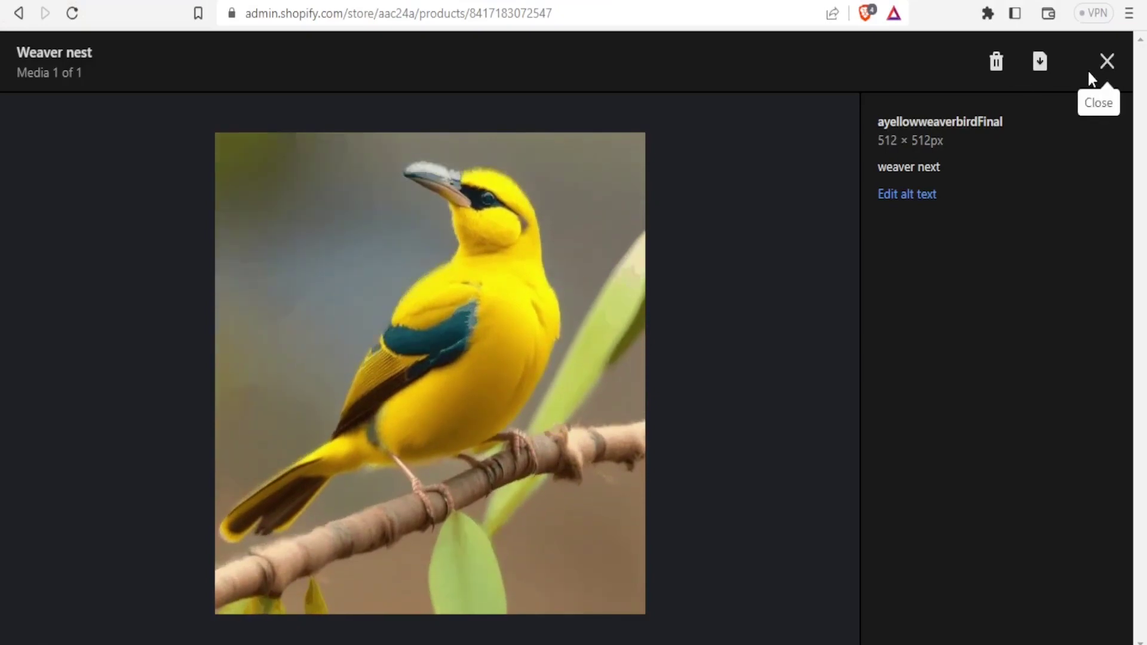
Close the image viewer and trial popup, then open Crush: Speed & Image Optimizer from a 'crush' search
click(1105, 62)
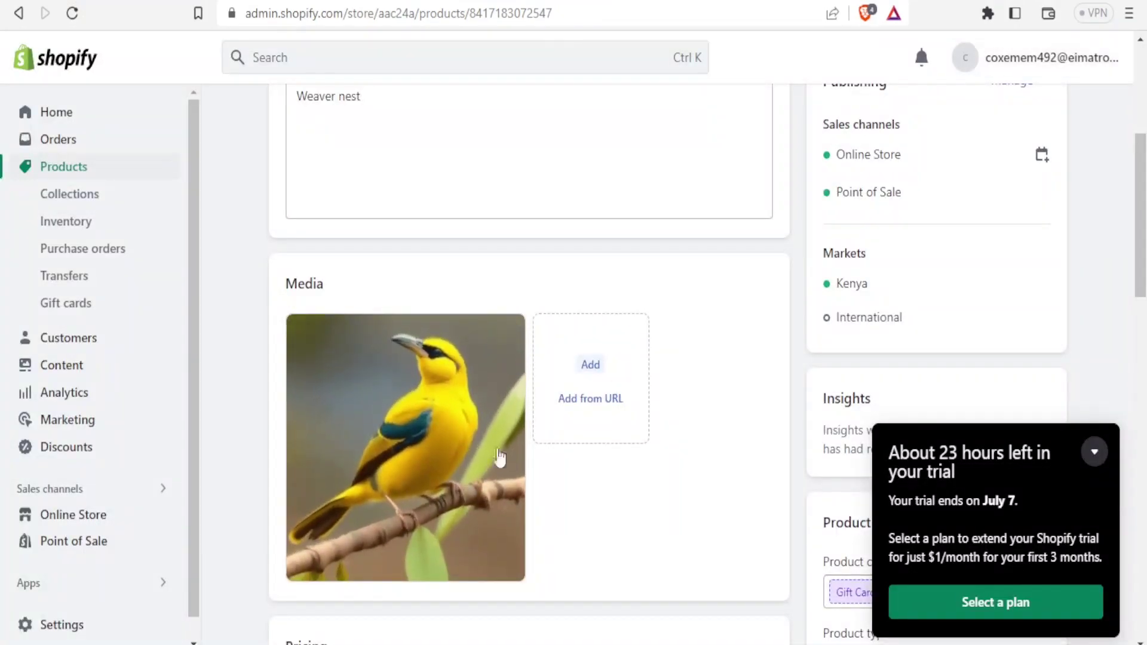
click(1098, 452)
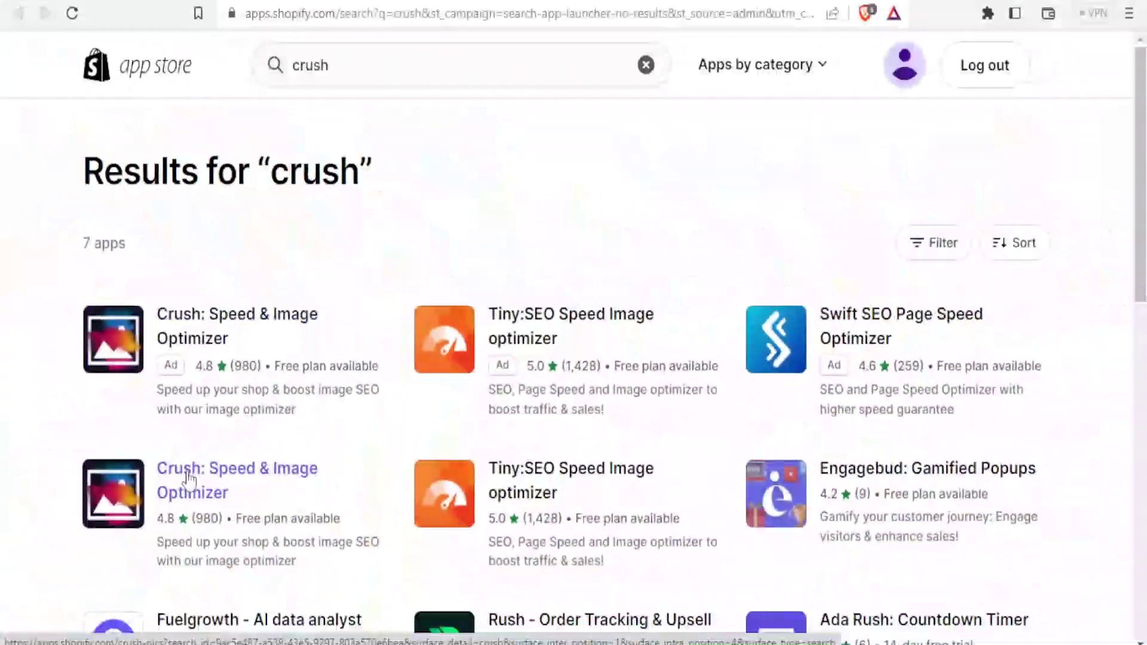
click(189, 478)
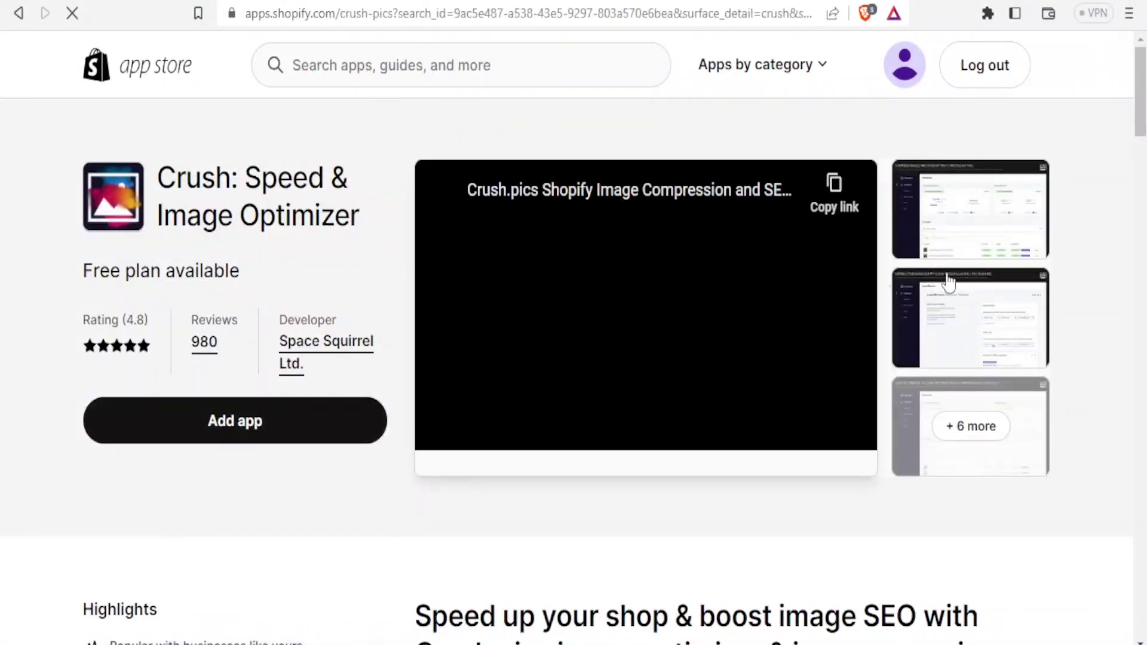
Read the Crush listing, highlighting its claims about reducing file size and improving page speed
scroll(1143, 113, down, 3)
scroll(1143, 114, down, 2)
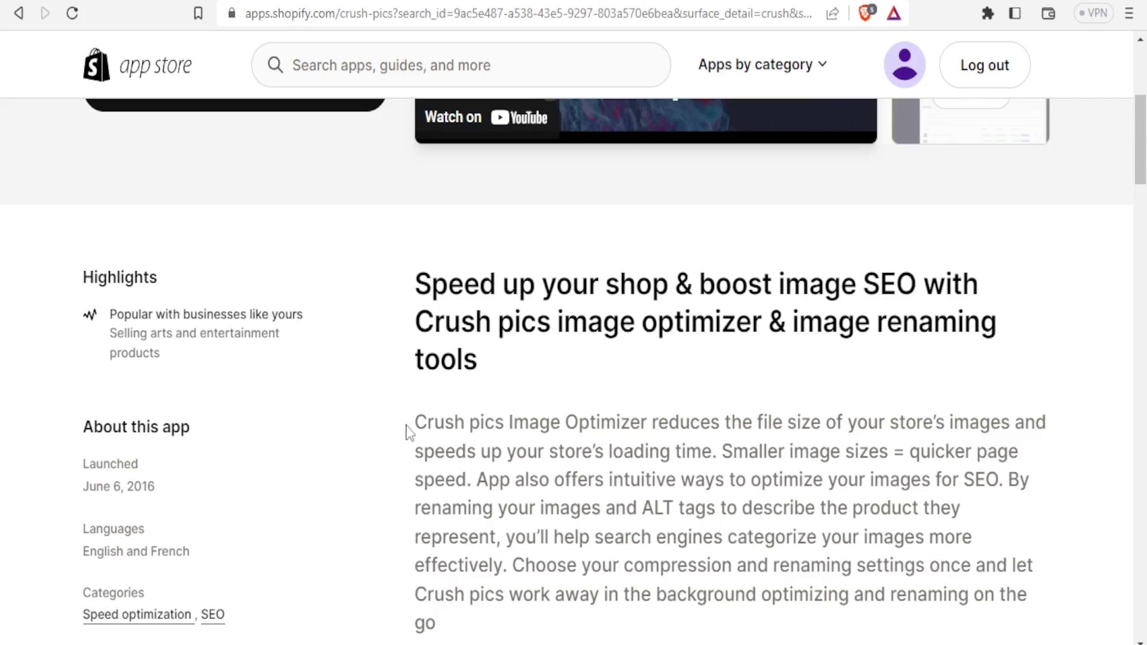
drag(418, 424, 616, 433)
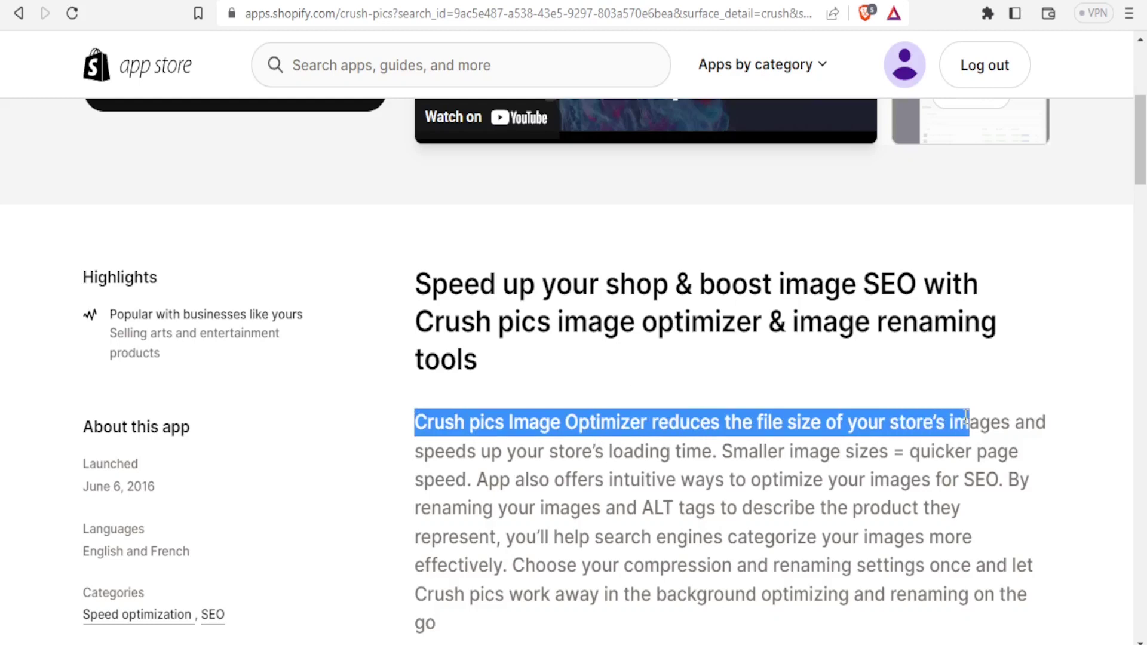
drag(988, 421, 915, 448)
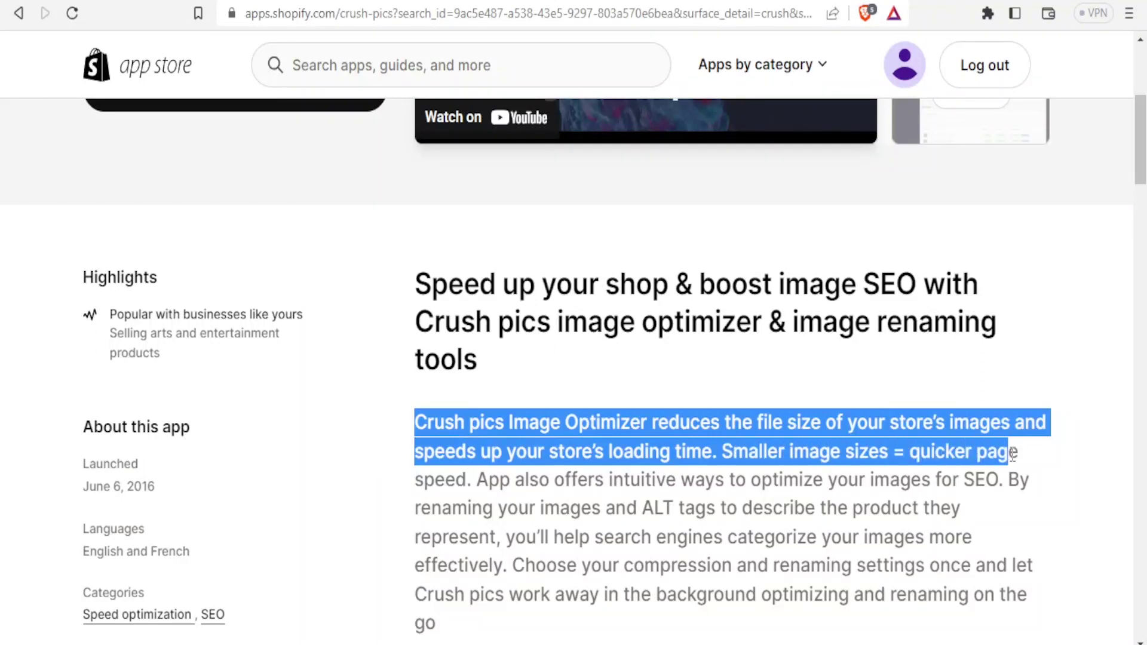
drag(1013, 453, 728, 422)
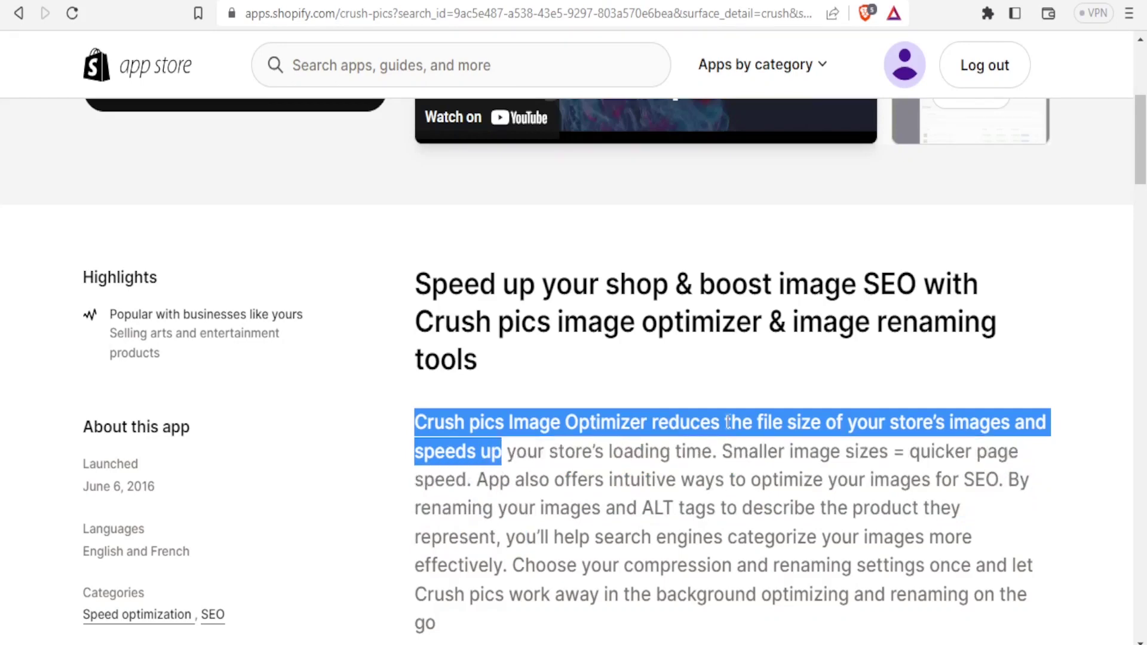
drag(1141, 161, 1142, 113)
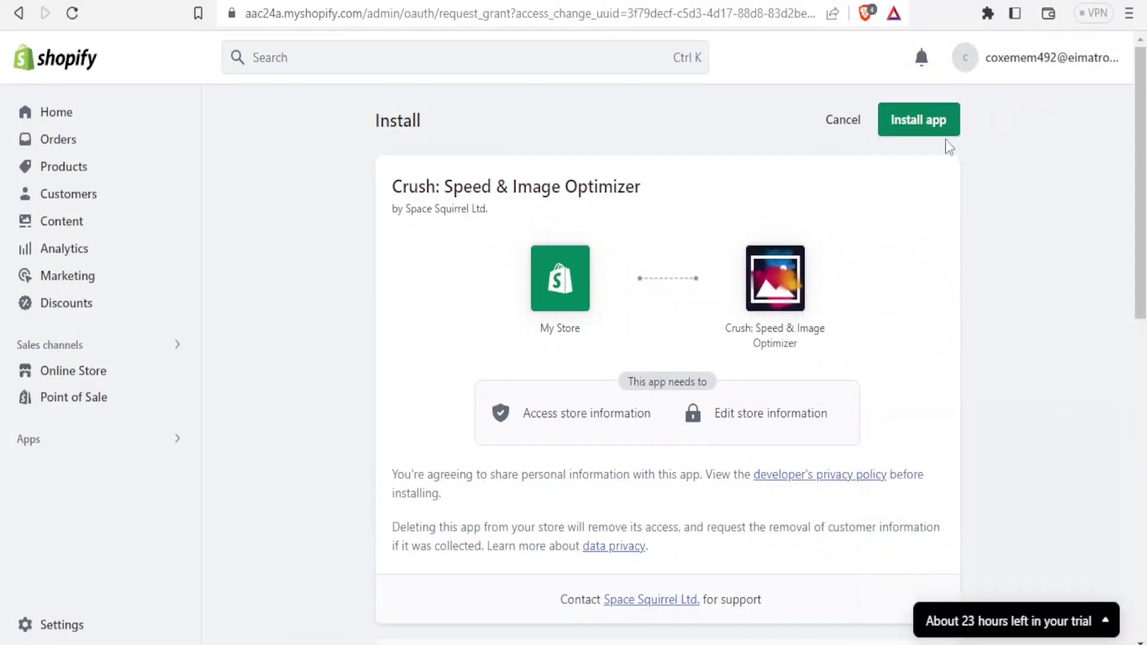
Install the Crush.pics app on the store
click(933, 124)
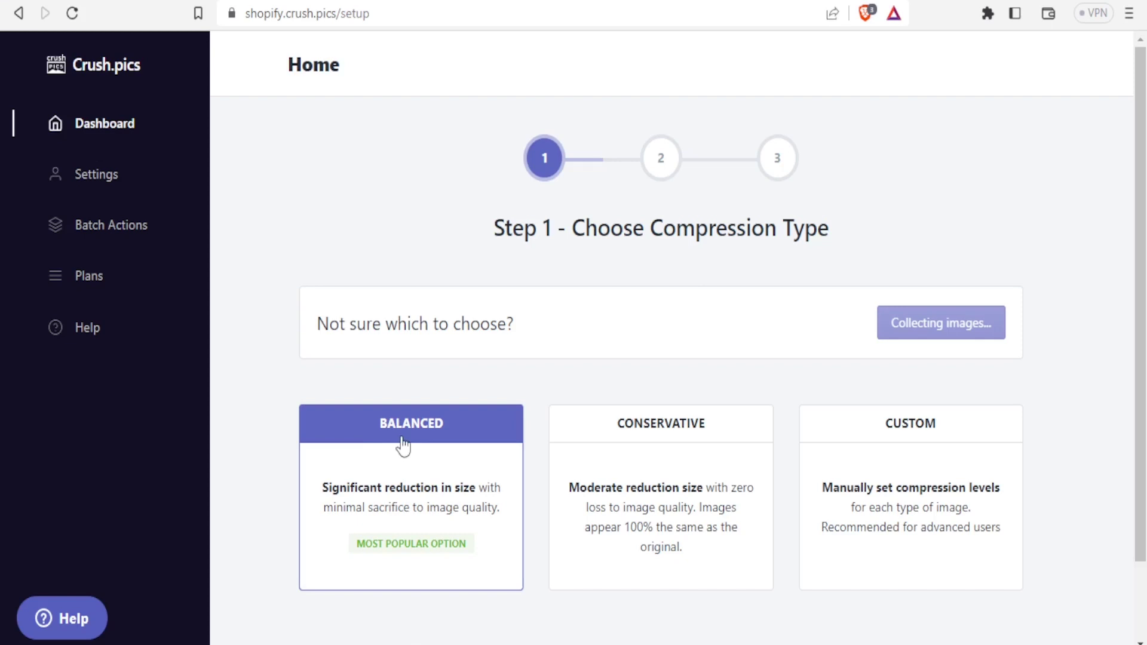
Advance to the Plan step and get a plan recommendation for the store's 4.98 MB of images
scroll(538, 412, down, 2)
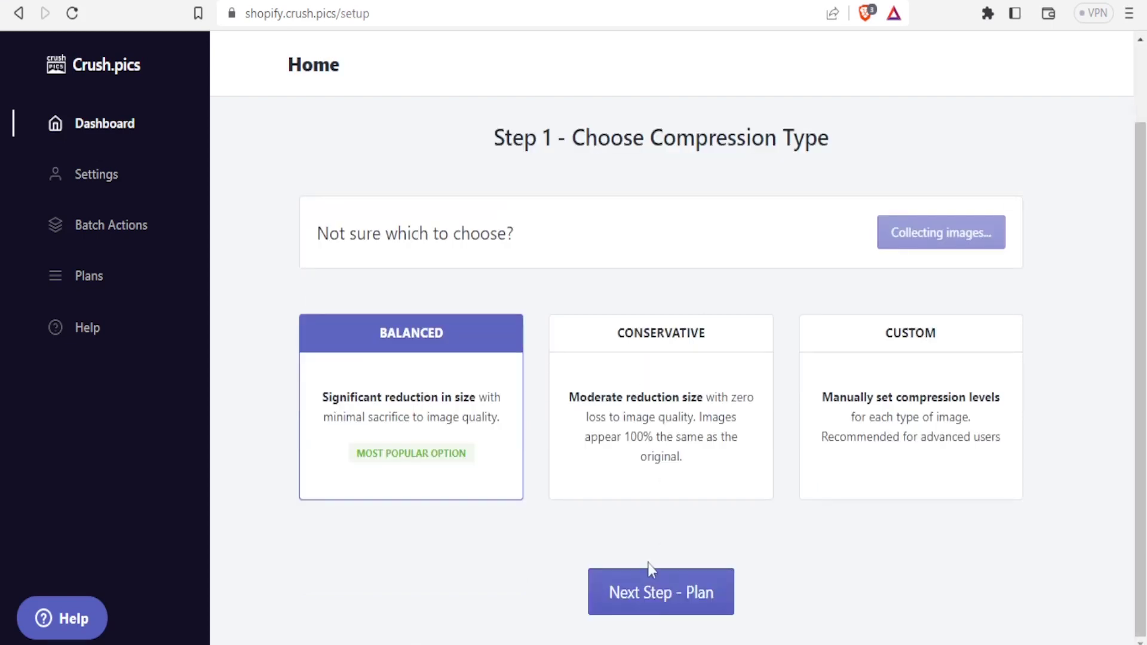
click(638, 598)
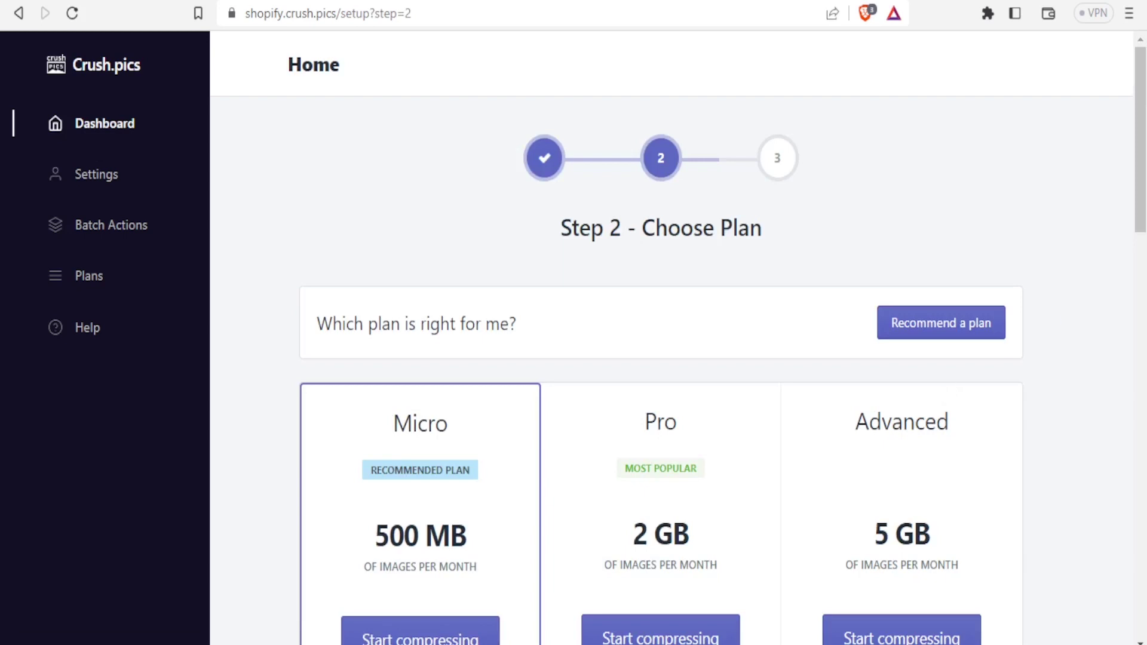
drag(1143, 200, 1143, 248)
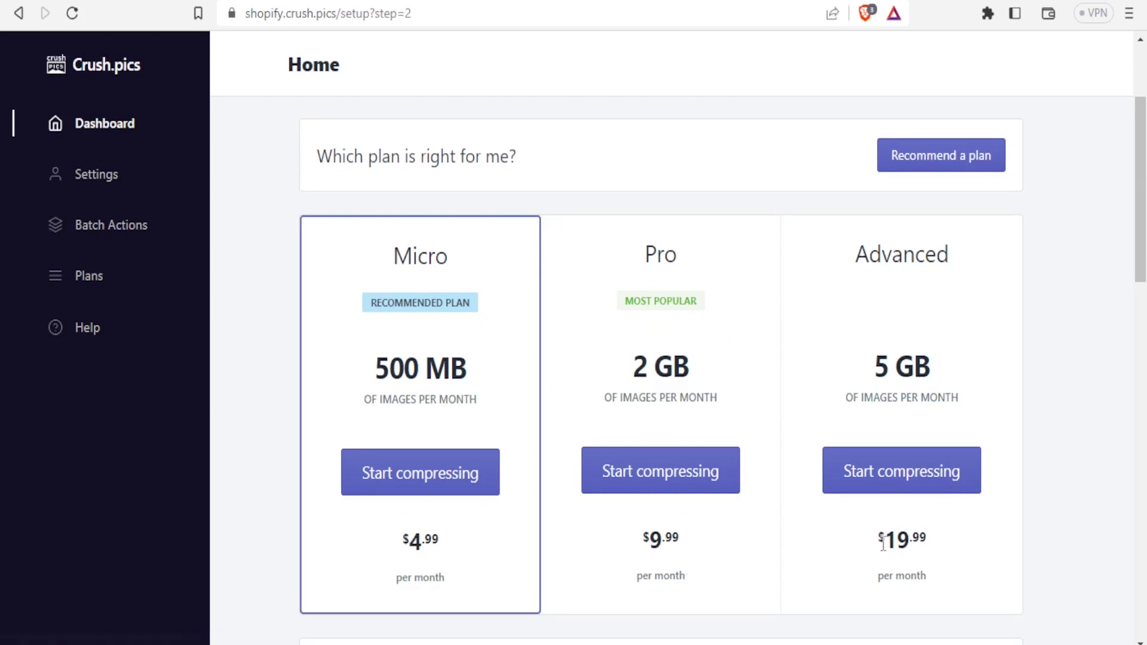
click(949, 159)
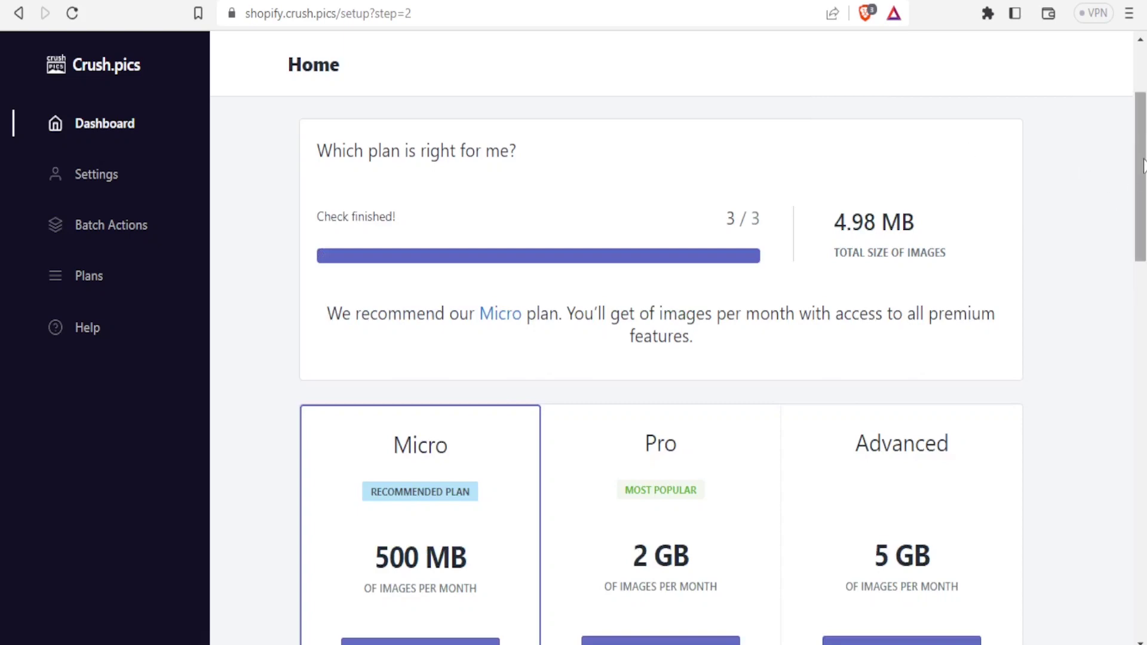
drag(1144, 162, 1144, 218)
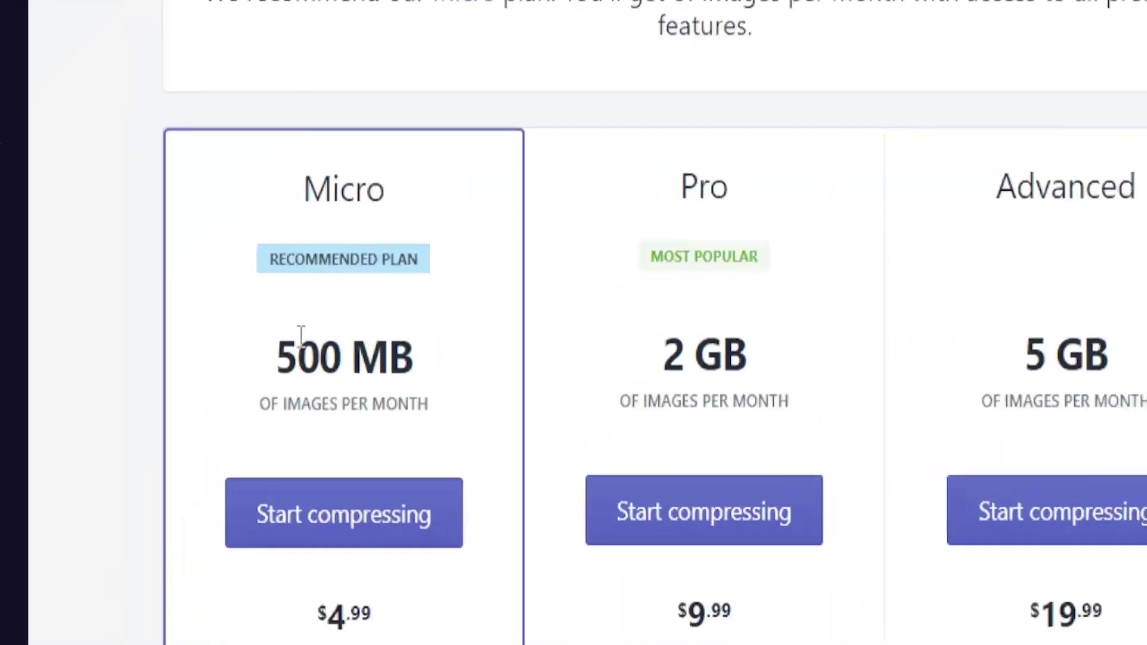
scroll(585, 278, up, 6)
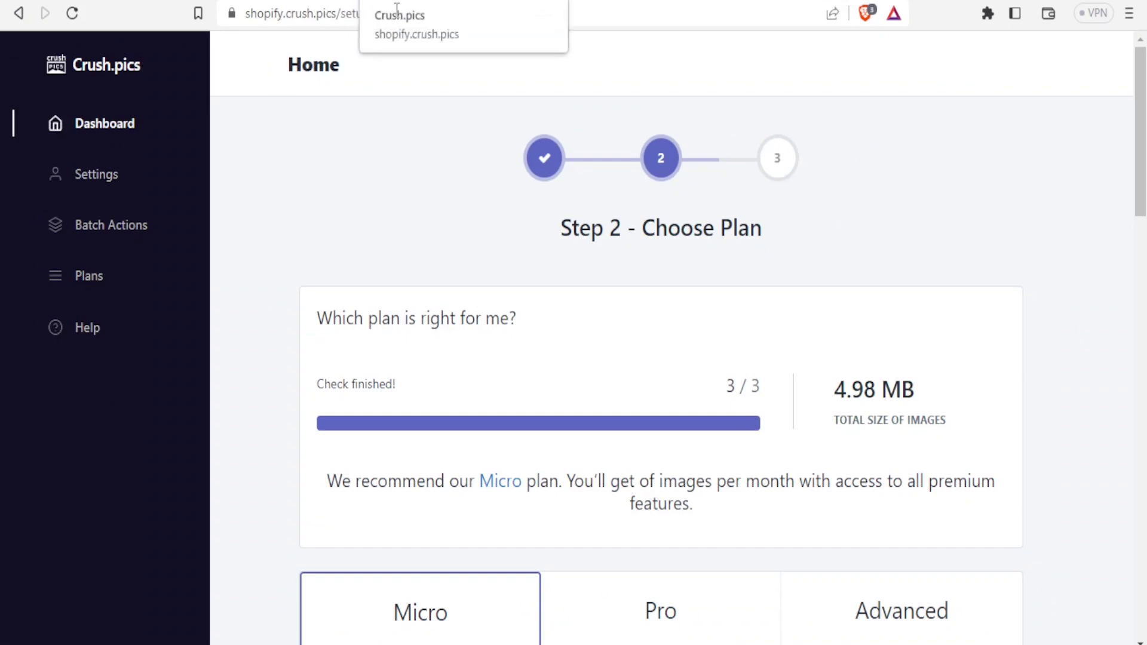
Back out of the Crush.pics setup and switch to the TinyPNG compressor tab
click(22, 13)
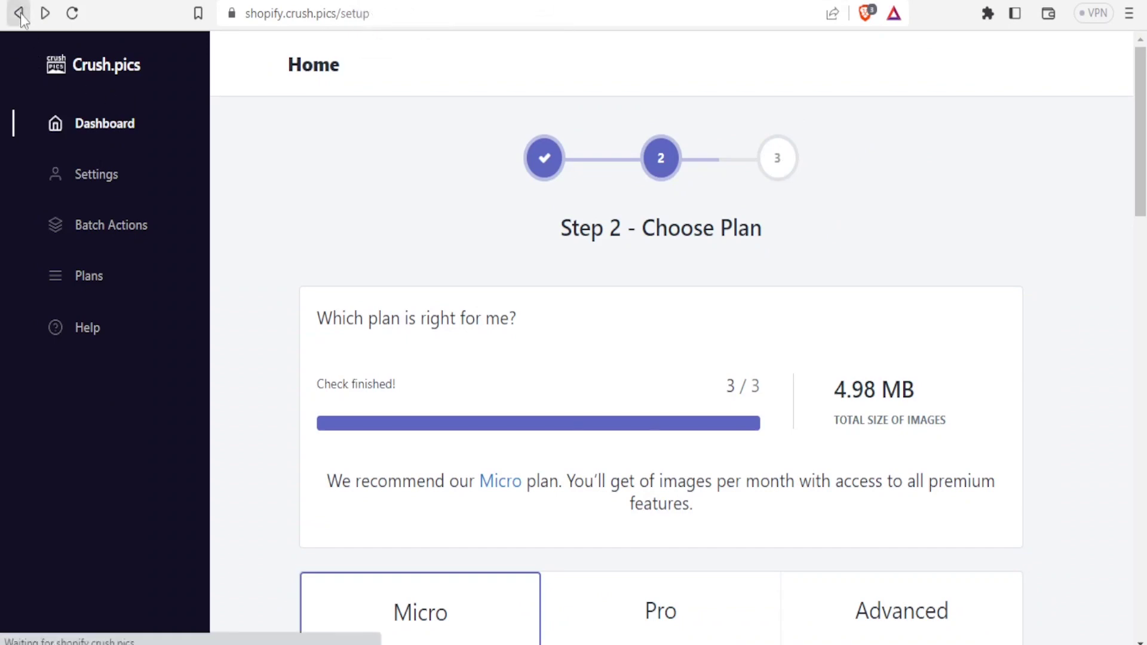
click(20, 13)
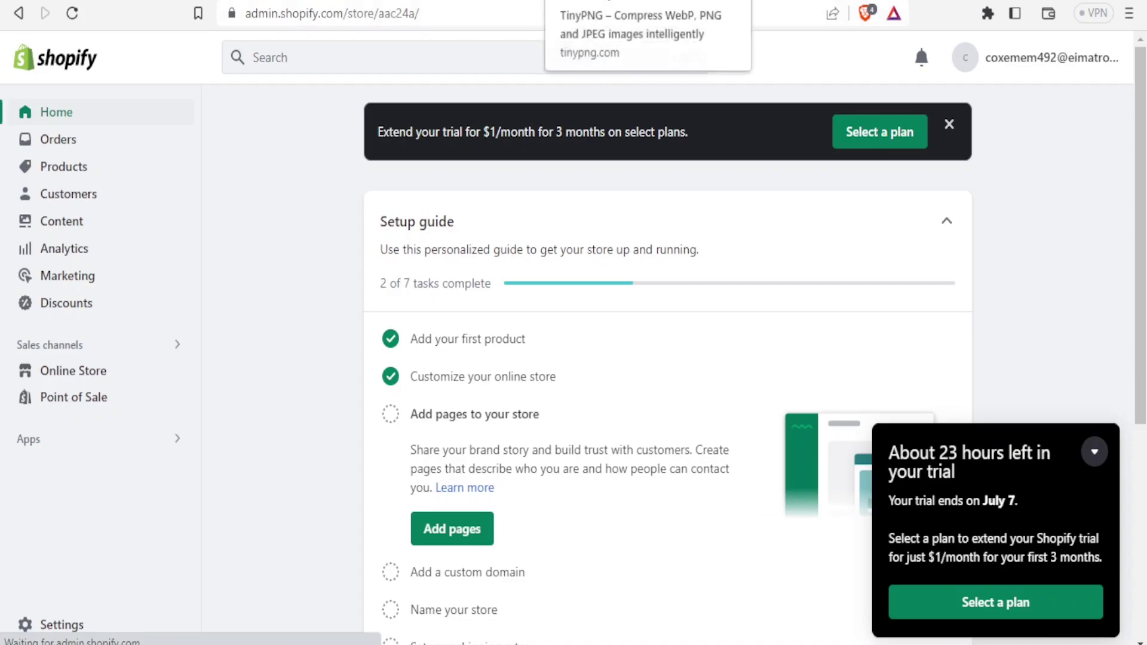
click(606, 2)
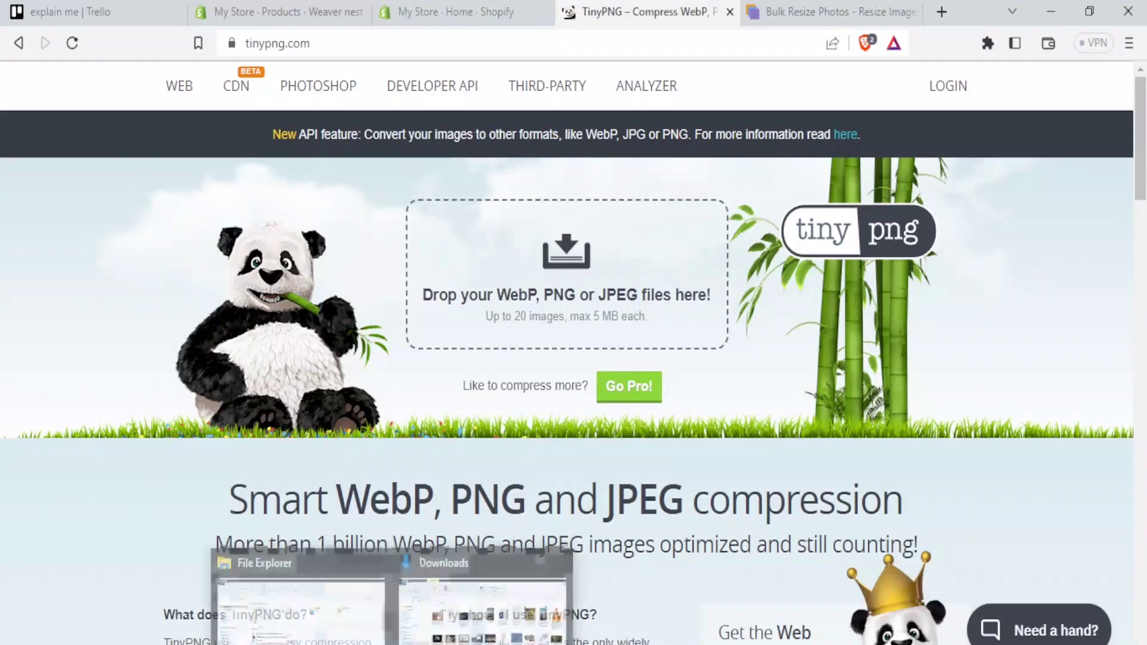
Hide the browser with Win+D to reveal the desktop and Software.jpg
key(super+d)
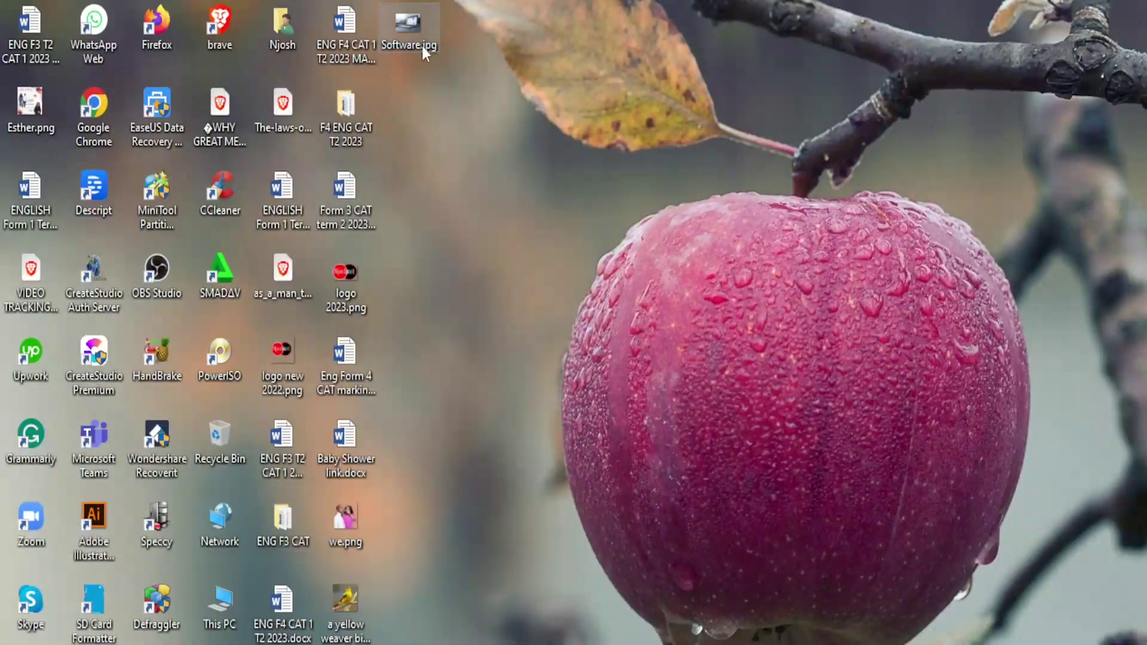
Confirm in Properties that Software.jpg is 2.03 MB, then drag it toward TinyPNG
click(391, 48)
right_click(411, 46)
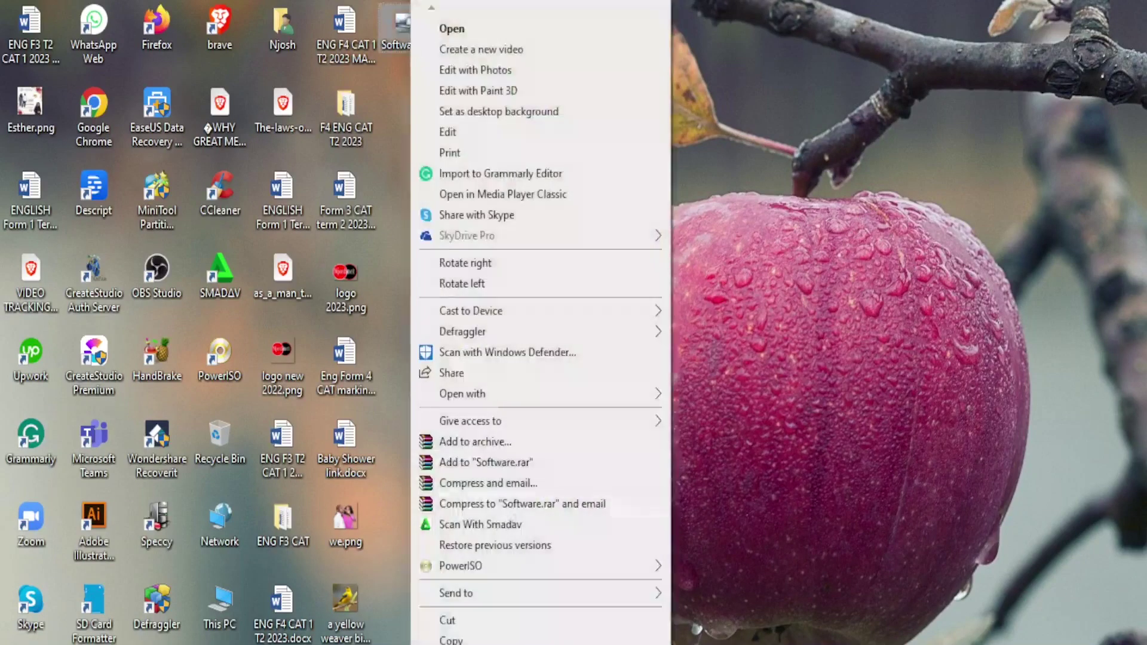
scroll(540, 334, down, 3)
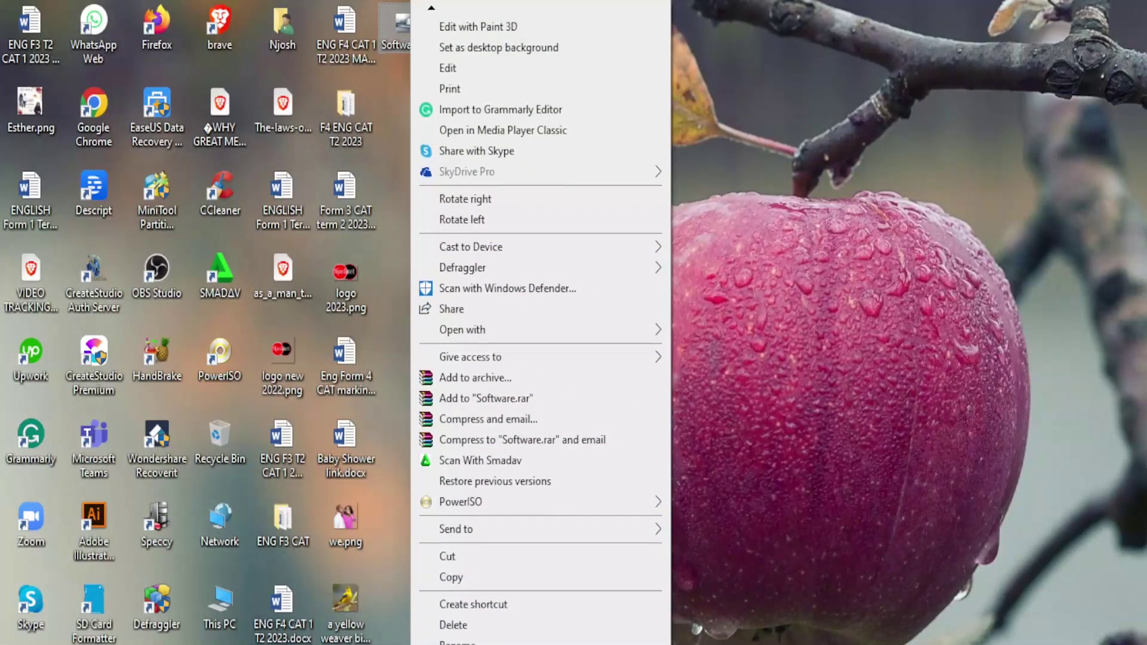
key(r)
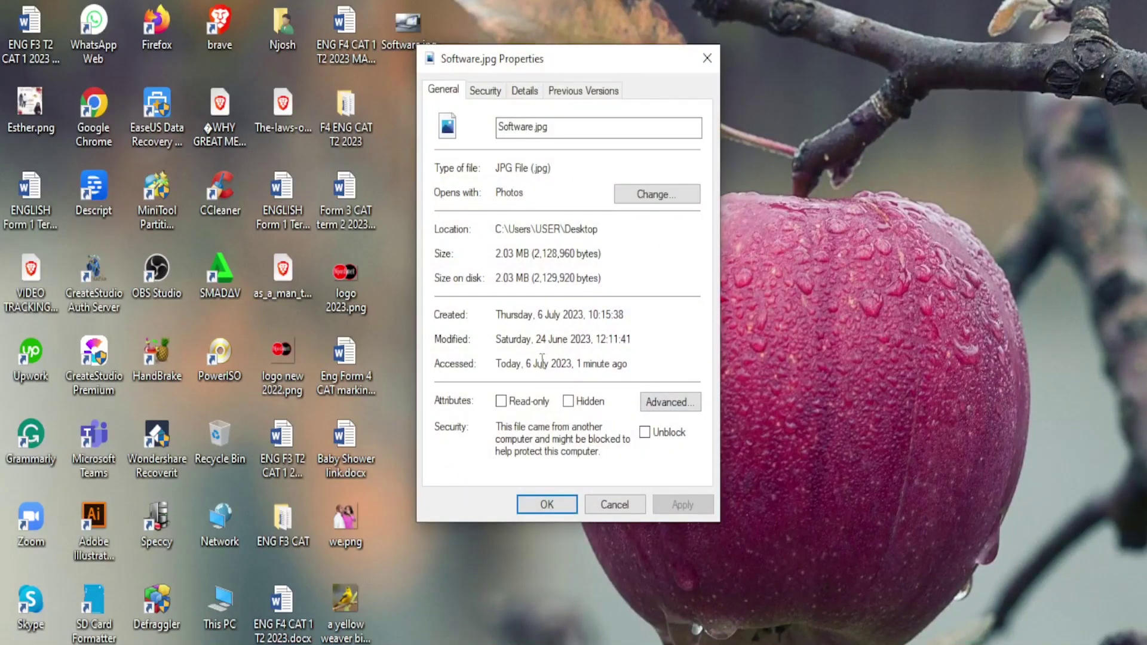
click(545, 505)
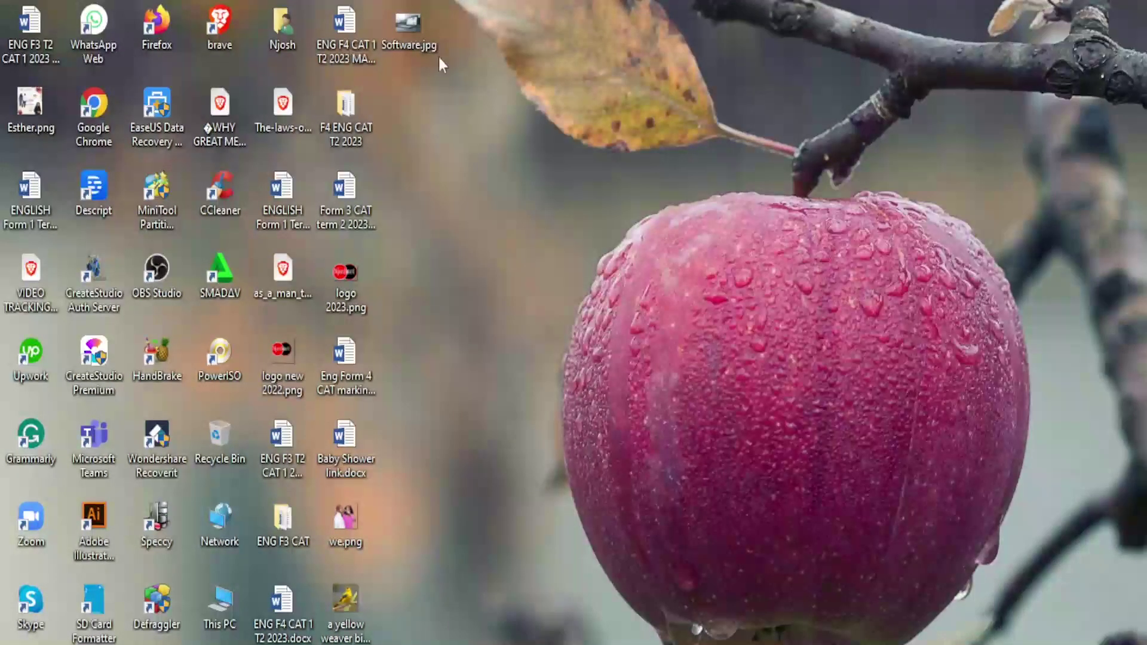
drag(414, 42, 484, 407)
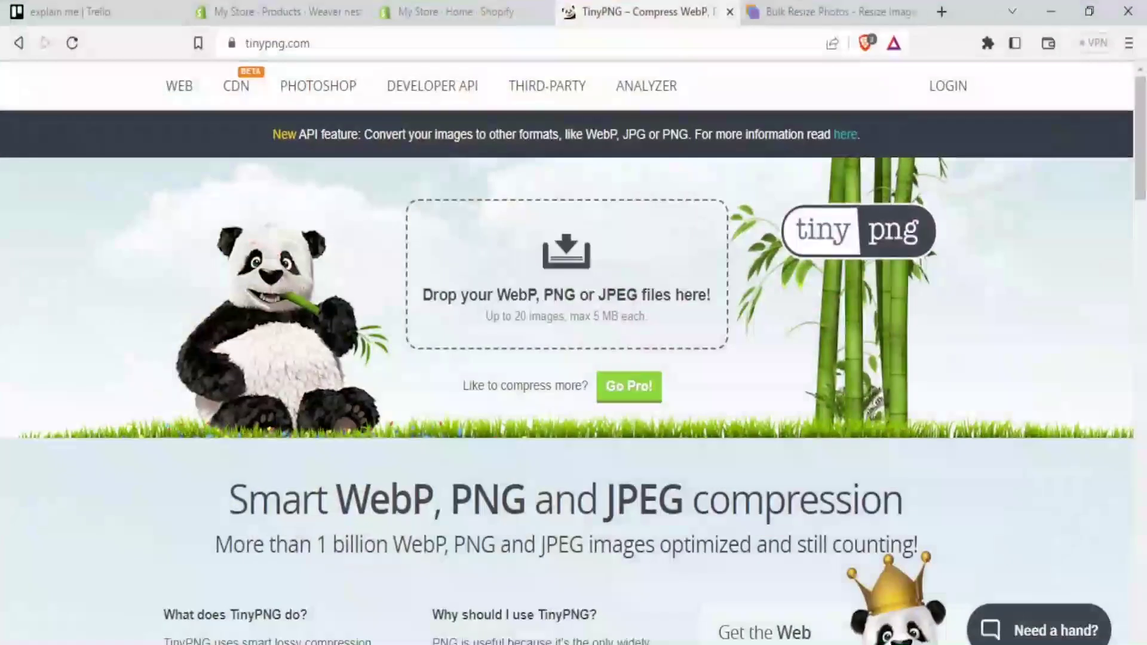
Compress Software.jpg in TinyPNG from 2.1 MB to 443.4 KB and save tinified.zip
drag(481, 508, 523, 300)
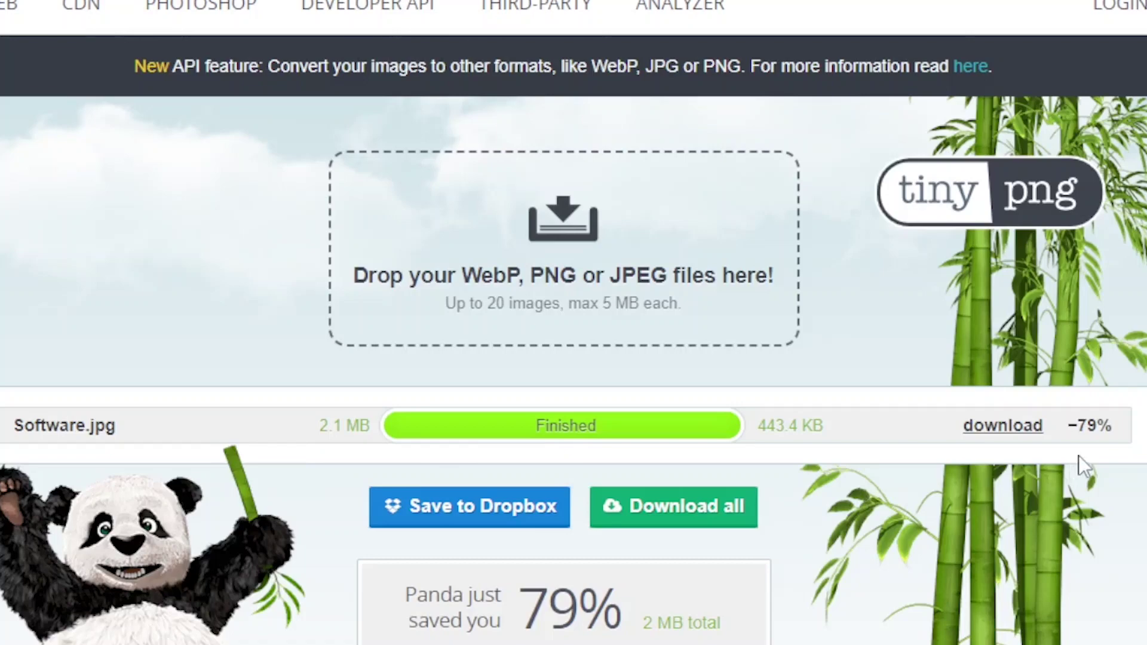
click(693, 504)
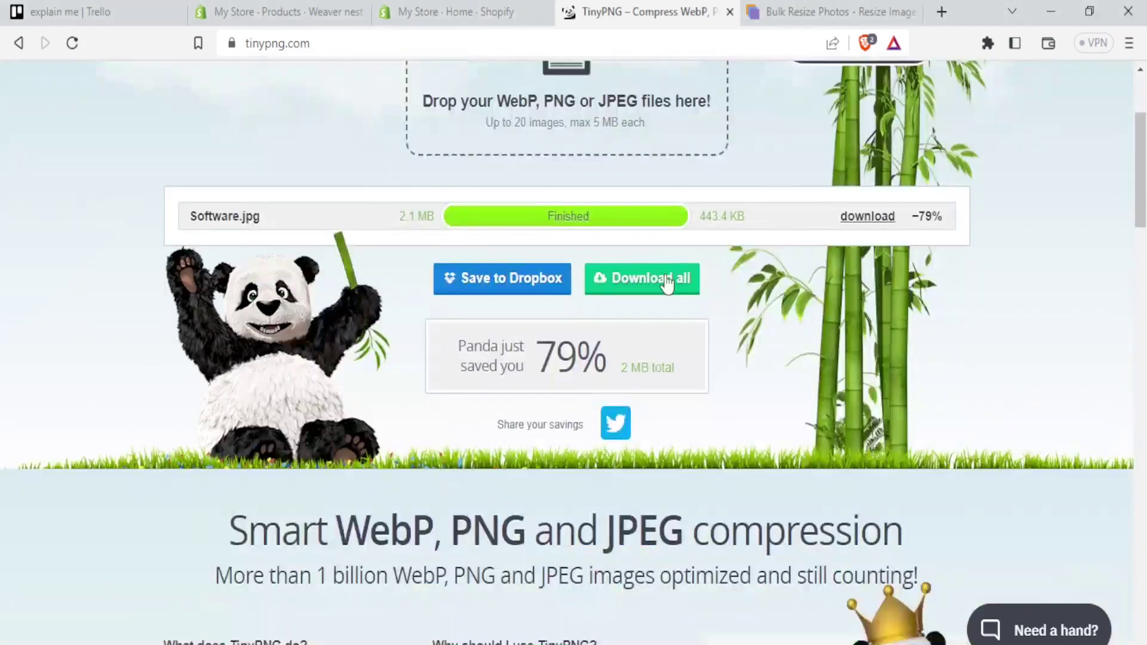
key(Return)
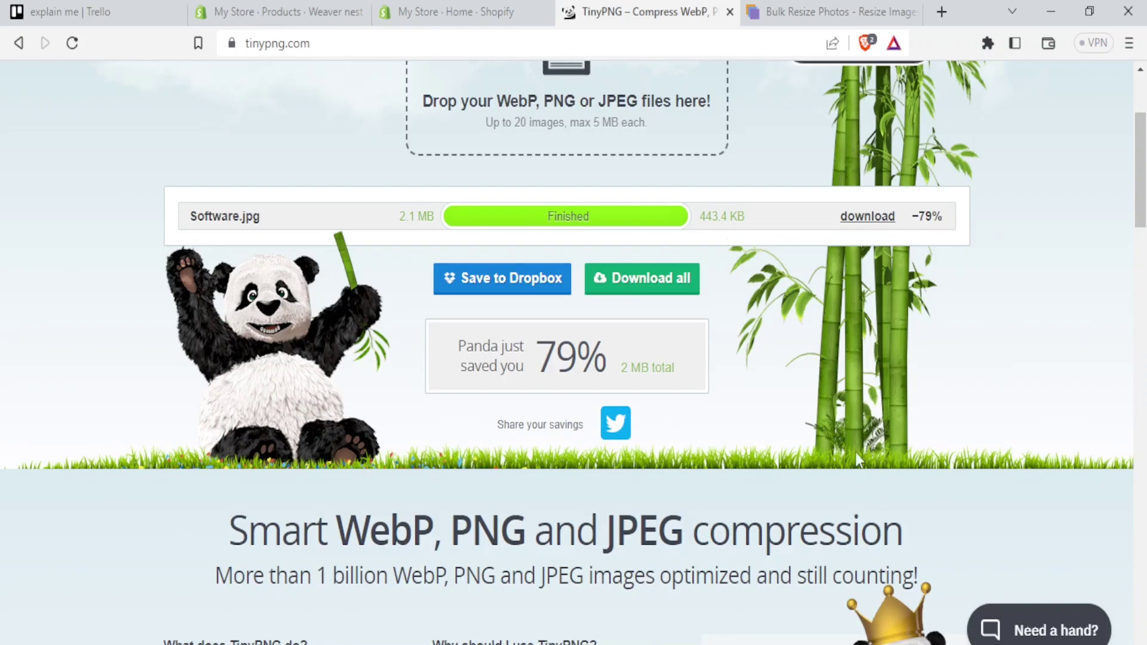
click(328, 9)
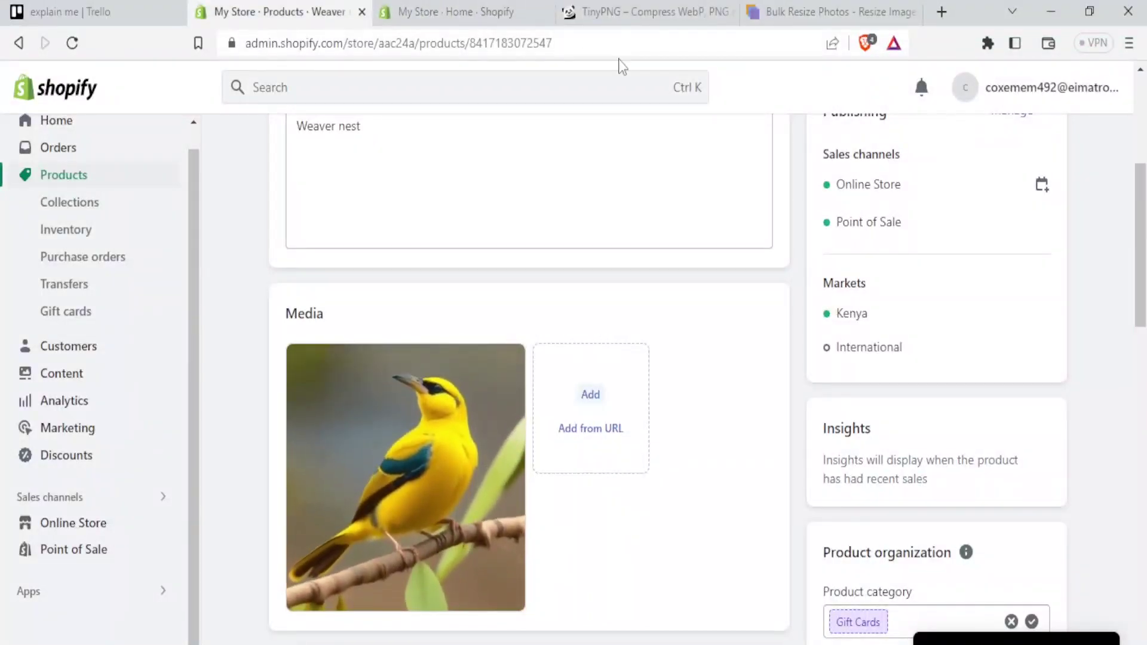
Switch back to the Bulk Resize Photos page in the browser
click(625, 24)
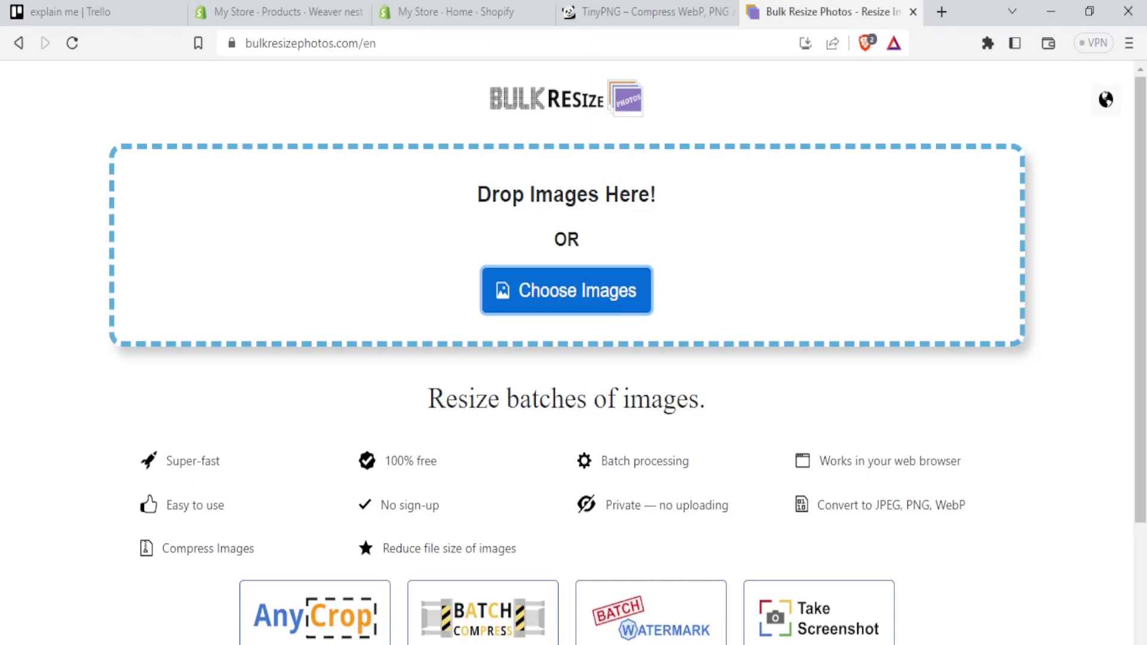
Drop Software.jpg from the desktop onto the Bulk Resize Photos Drop Images Here area
key(super+d)
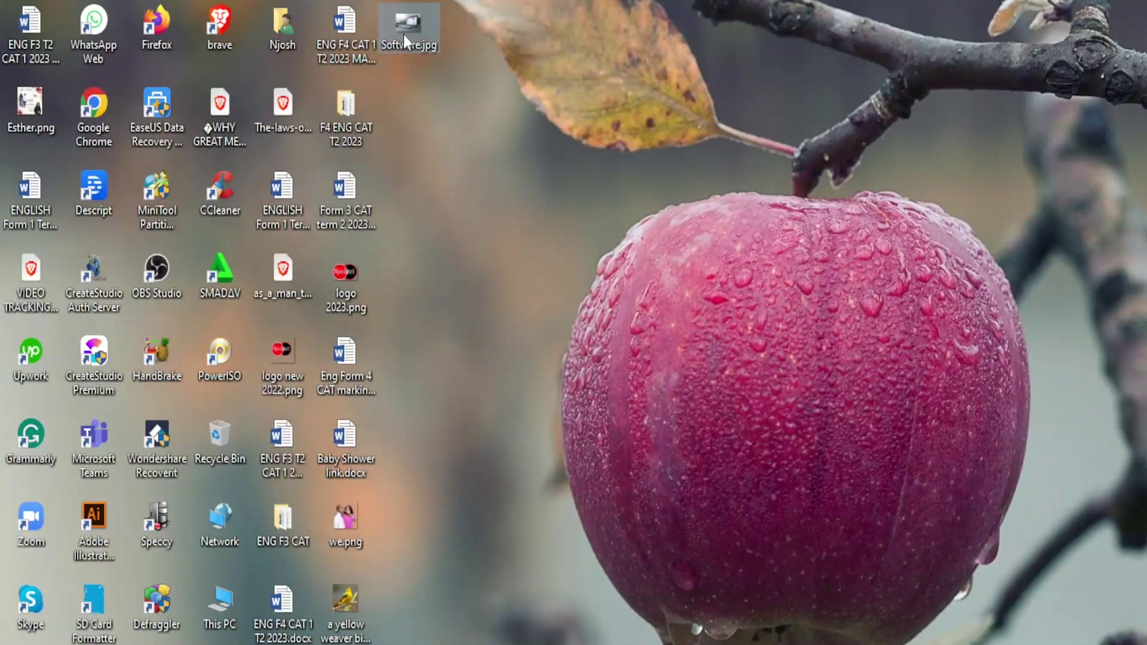
drag(403, 34, 548, 274)
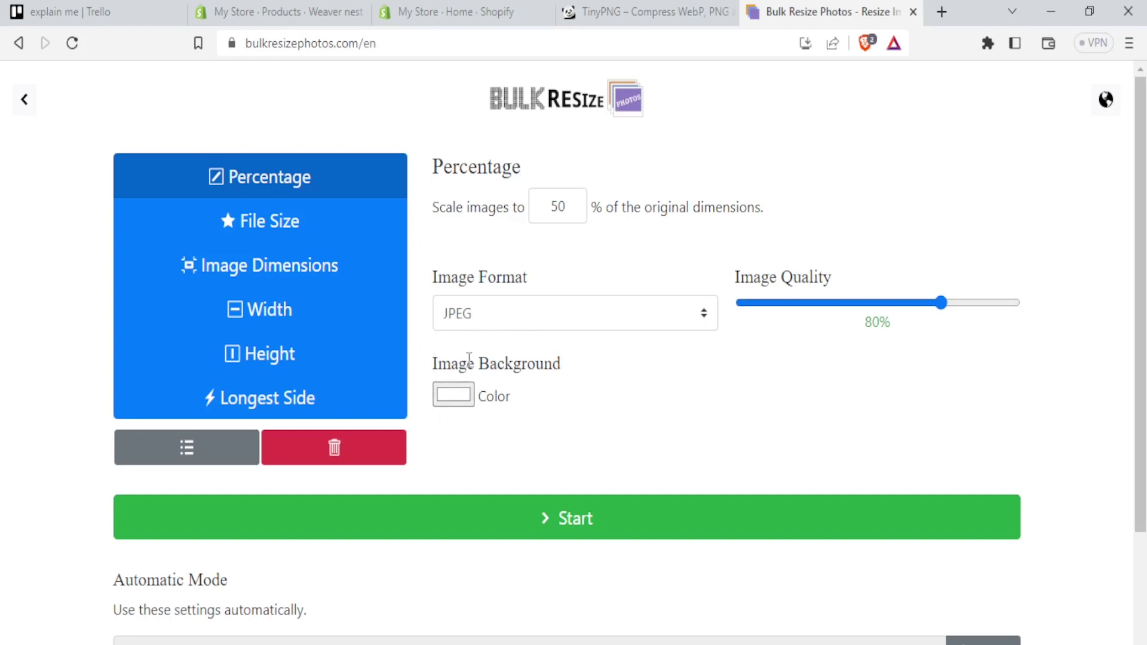
Set resizing to target file size, keeping the 97.7 kB limit
click(283, 187)
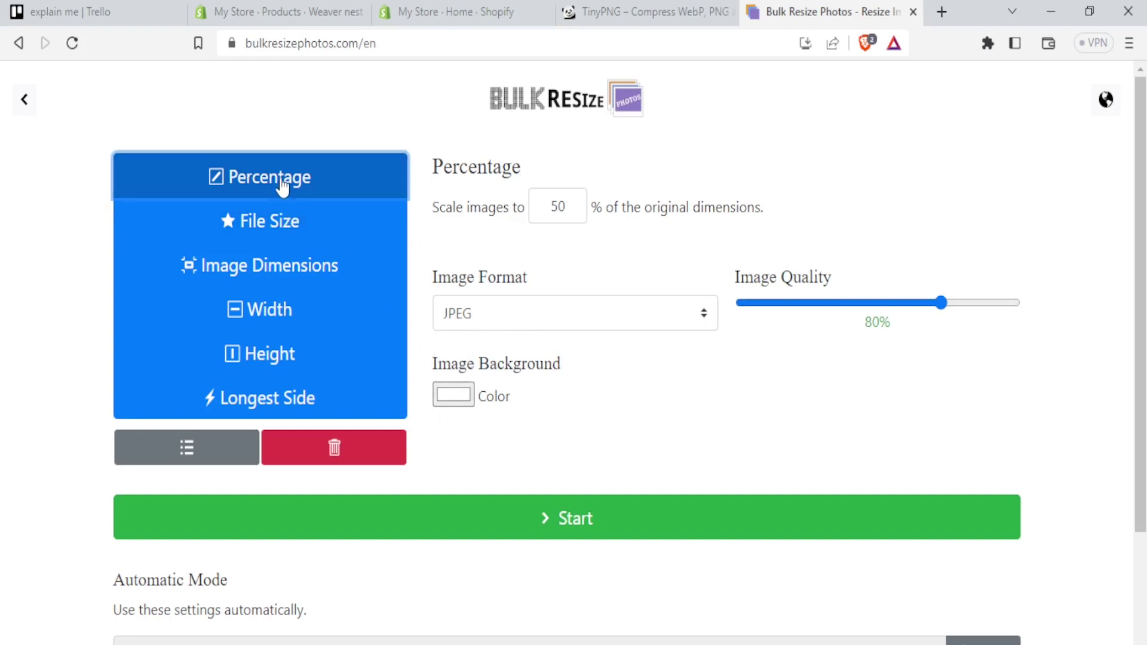
click(269, 222)
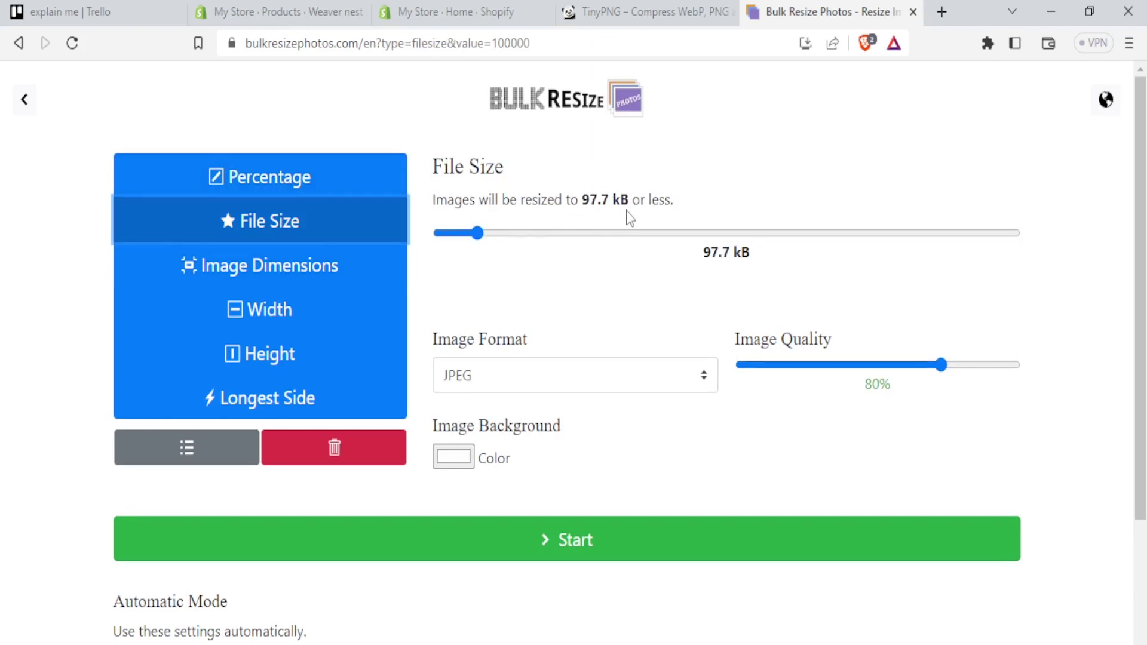
click(308, 265)
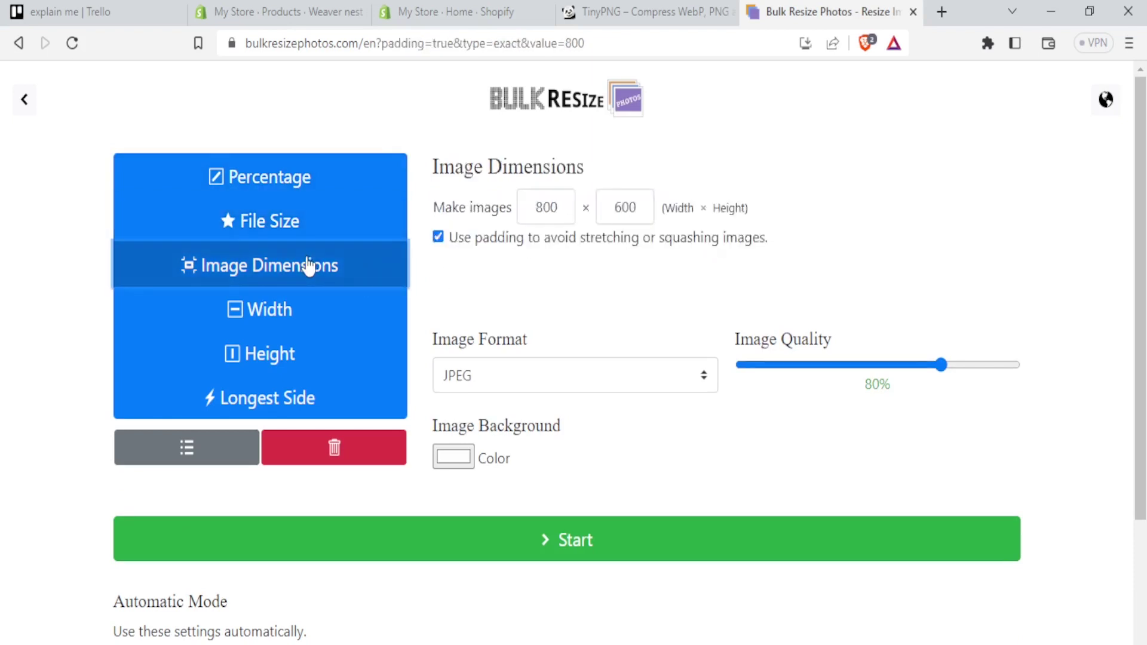
click(304, 309)
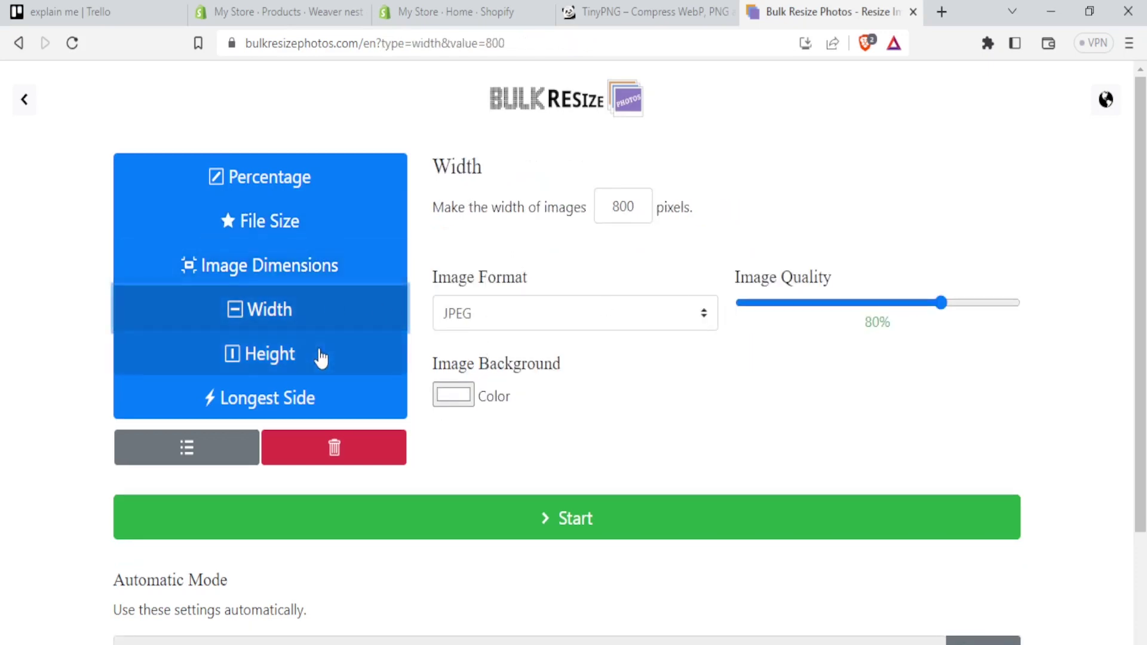
click(294, 228)
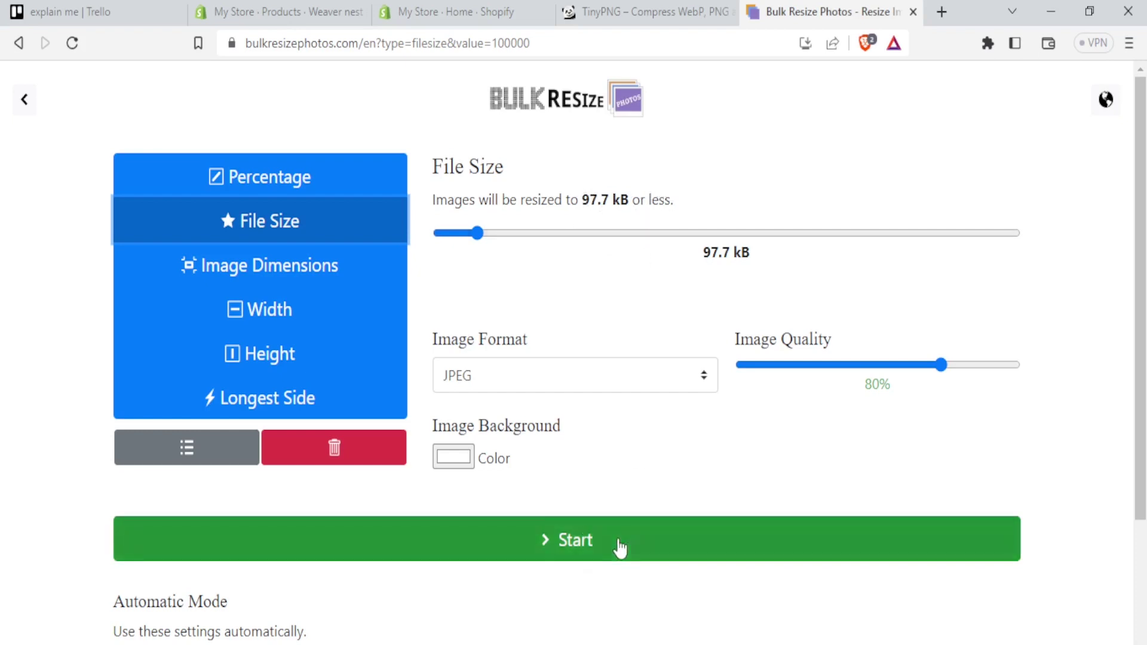
Resize Software.jpg, save the 85.3 kB Software (1).jpg, and show it in Downloads
click(517, 536)
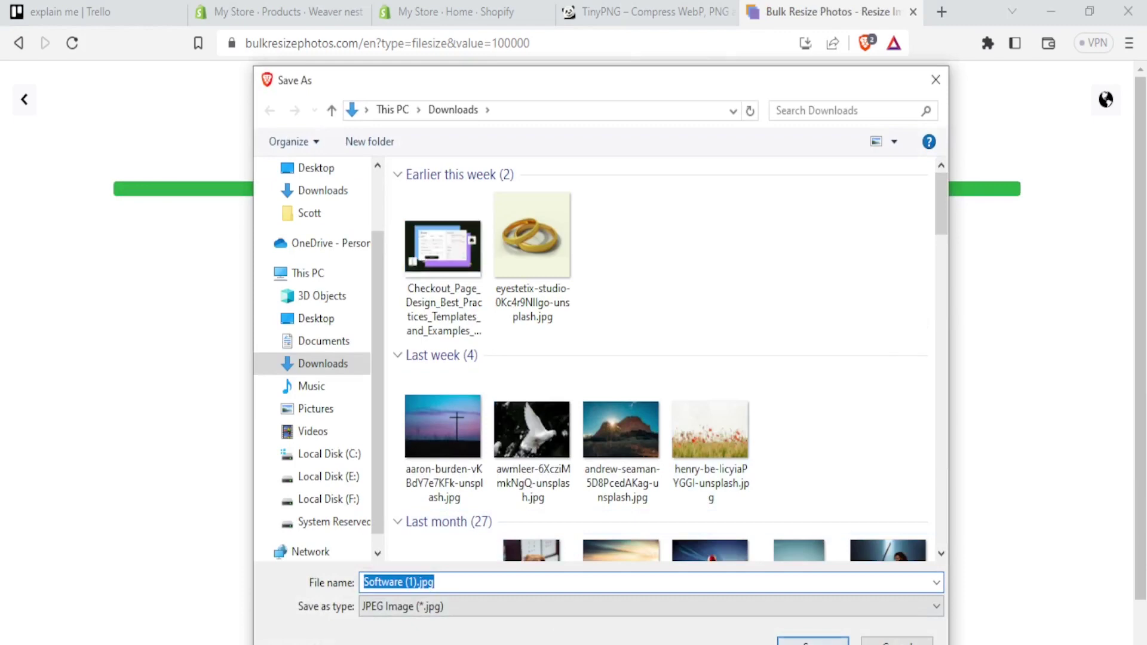
key(Return)
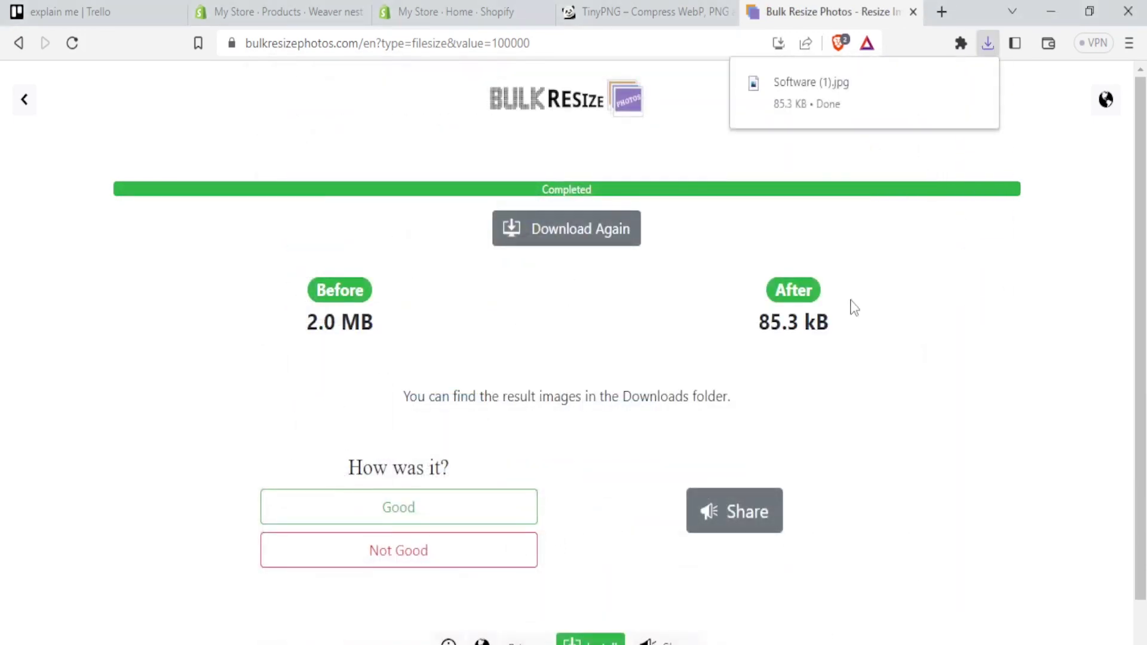
click(946, 87)
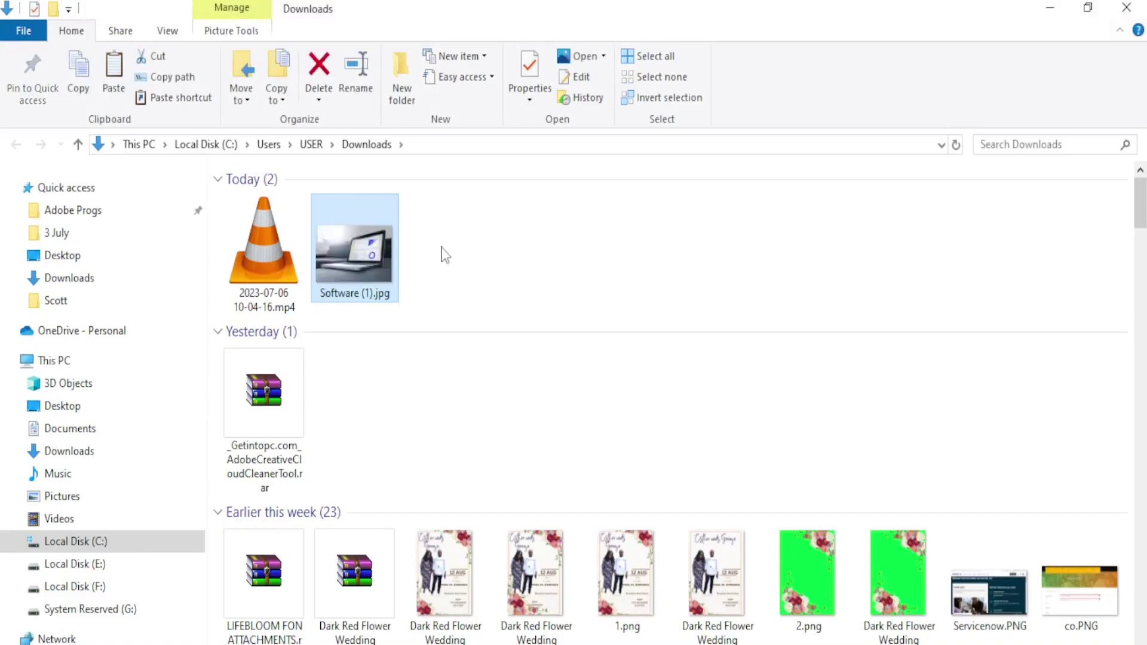
Check in Properties that Software (1).jpg is 85.2 KB, then close the dialog
right_click(376, 263)
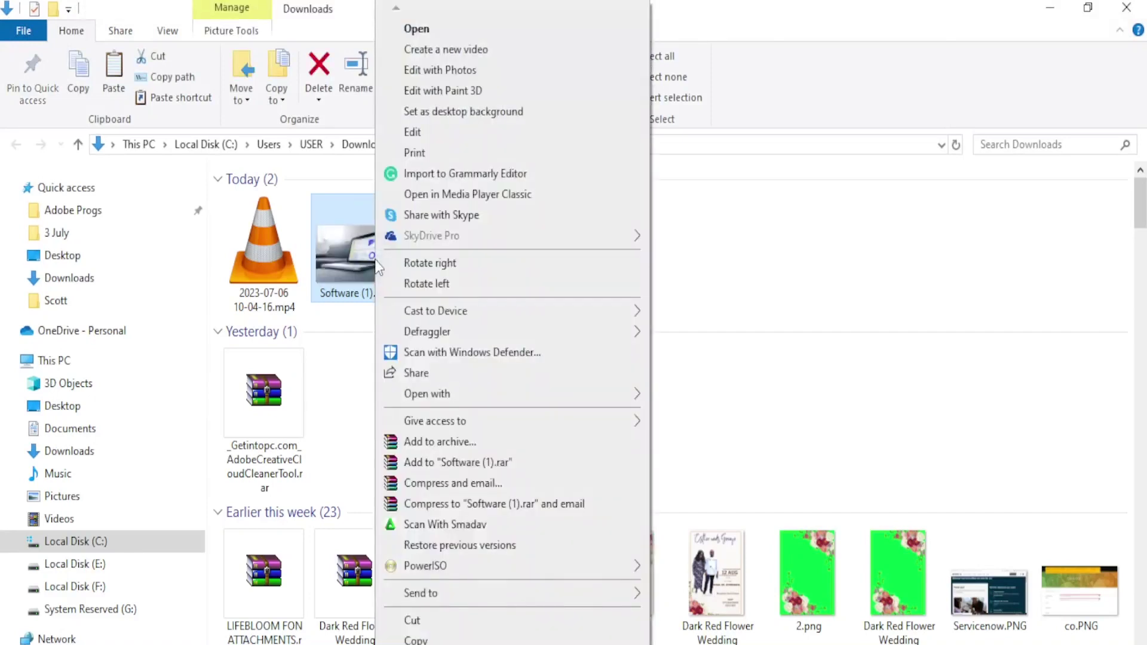
scroll(513, 335, down, 3)
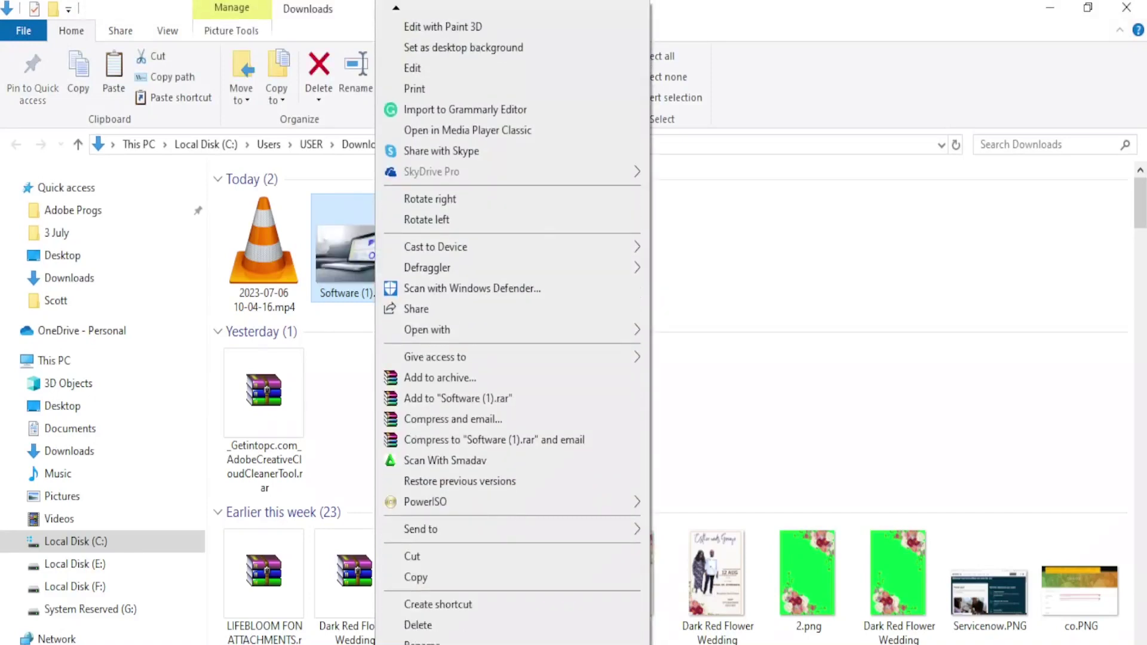
key(r)
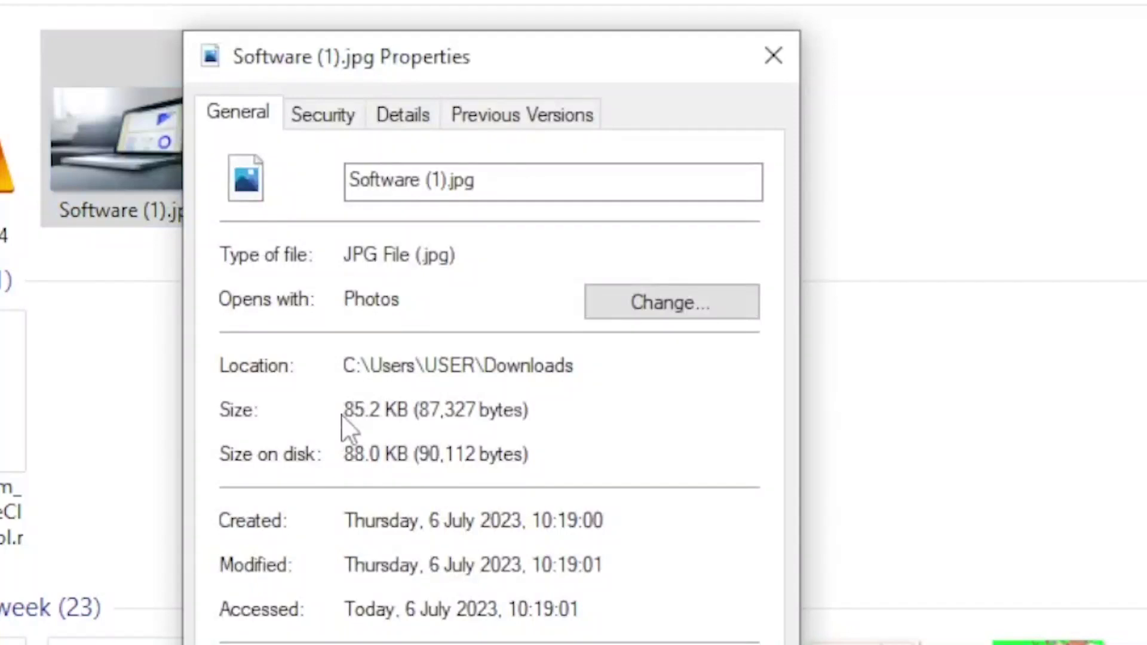
drag(349, 414, 430, 411)
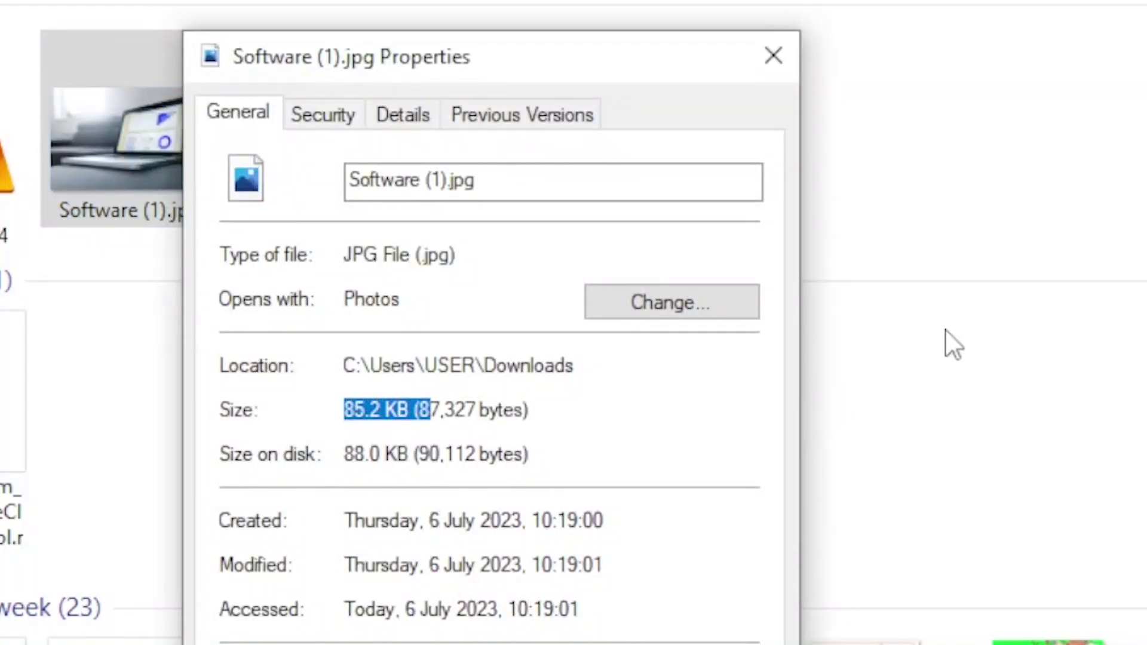
key(Escape)
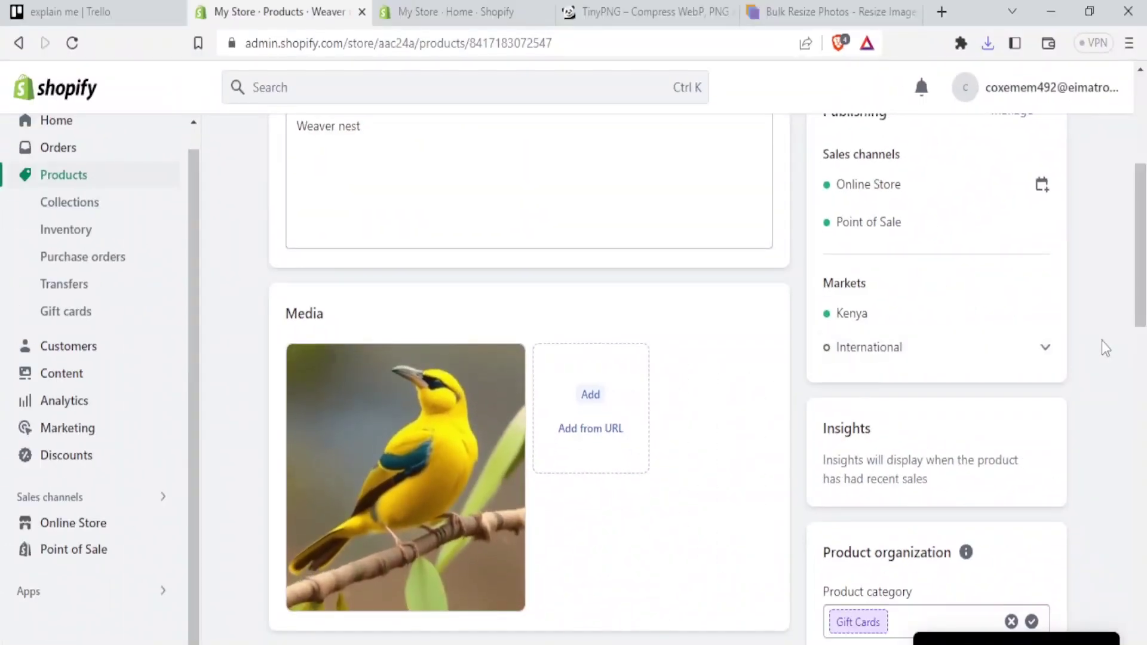
Set the Weaver nest product's shipping option to Digital product or service
drag(1143, 287, 1143, 200)
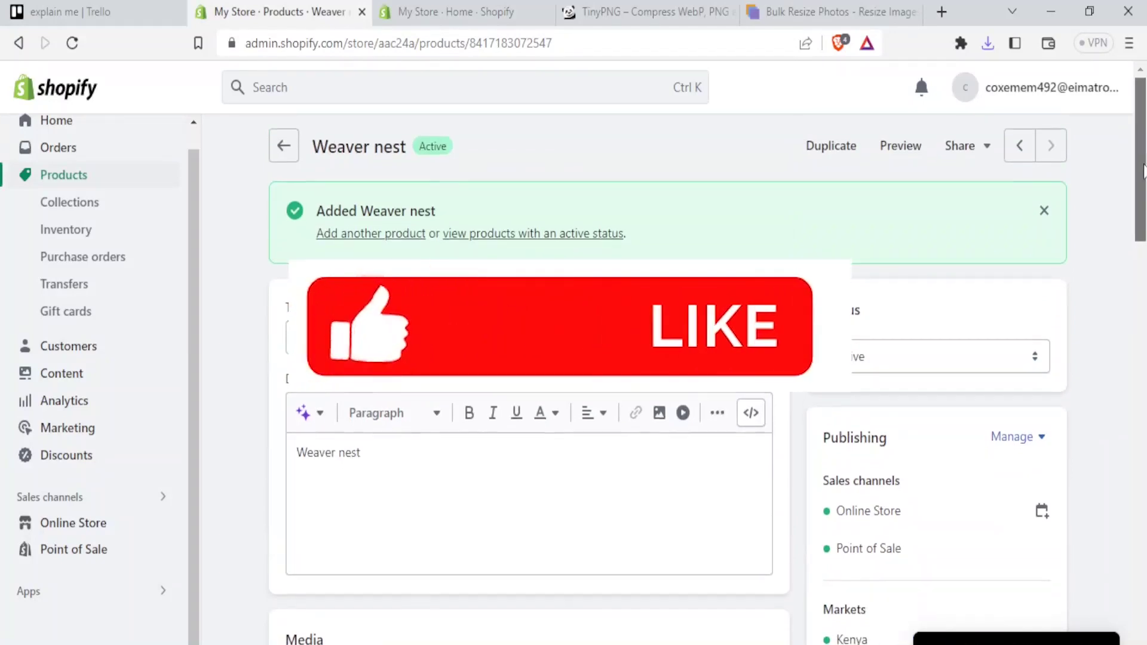
drag(1142, 168, 1143, 569)
scroll(419, 323, down, 2)
click(308, 271)
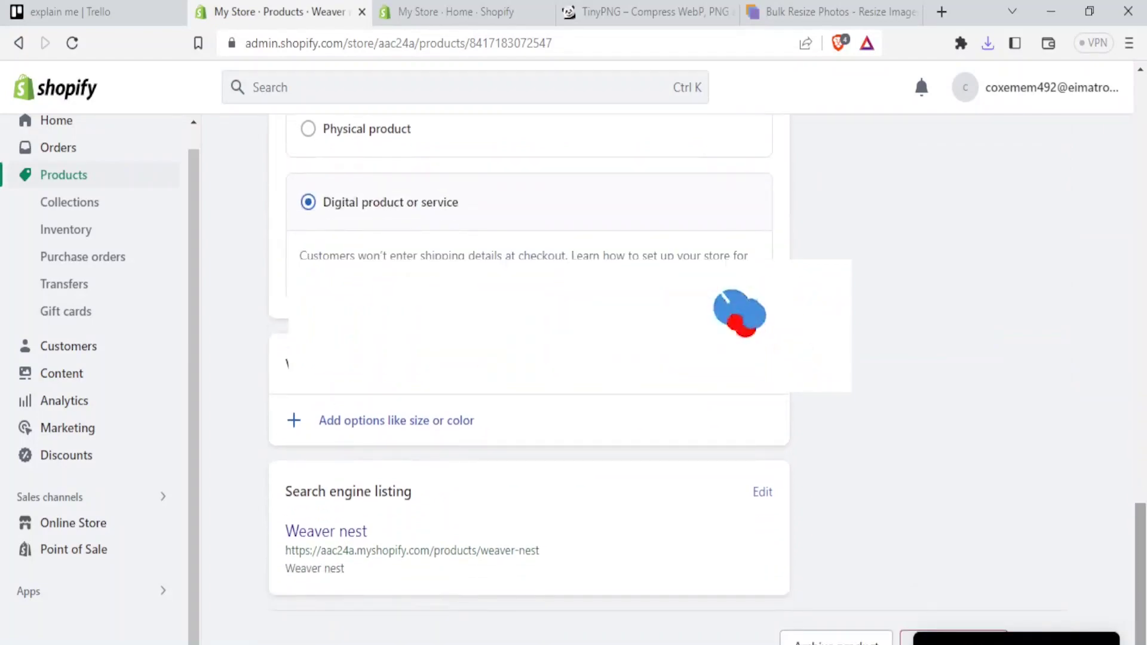